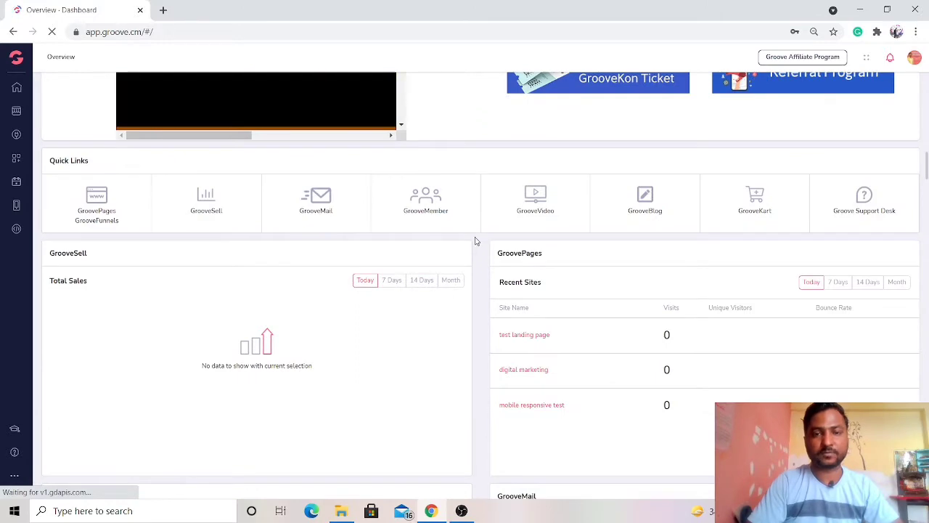
- Open the "test landing page" site from the recent sites for editing in the page builder
{"action": "scroll", "coordinate": [476, 241], "scroll_direction": "up", "scroll_amount": 3}
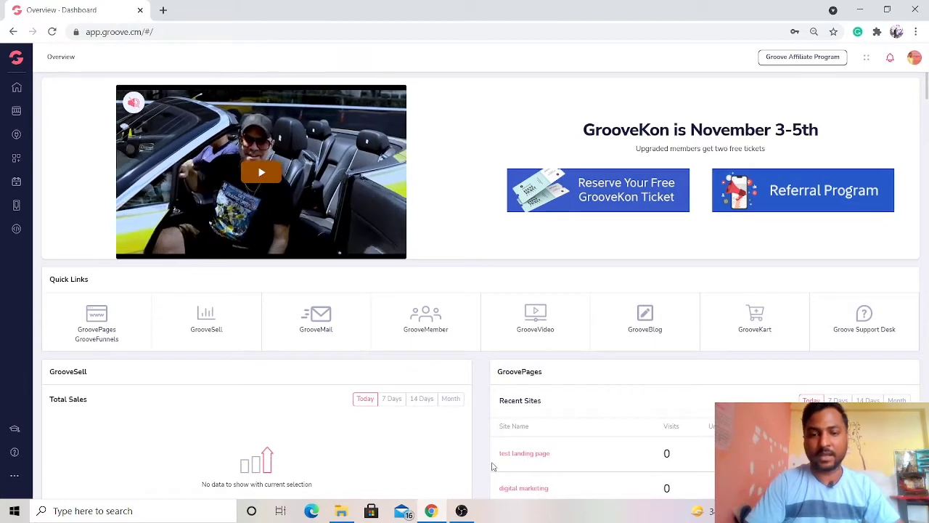
{"action": "scroll", "coordinate": [479, 461], "scroll_direction": "down", "scroll_amount": 3}
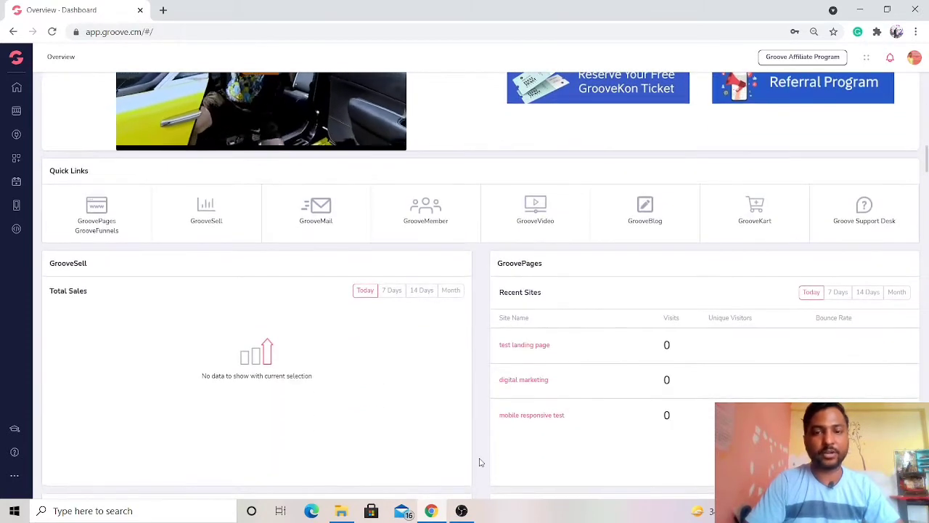
{"action": "left_click", "coordinate": [532, 341]}
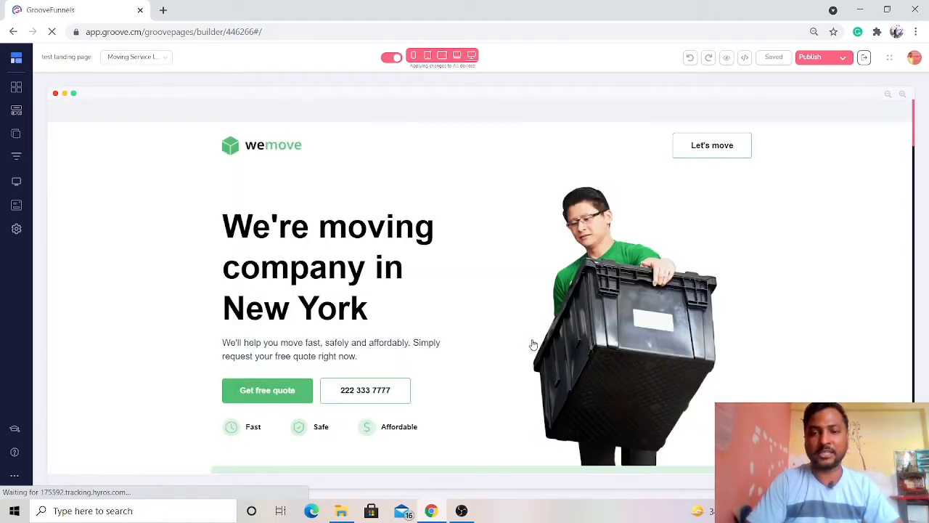
- Examine the moving-service page from its hero section through services, testimonials and statistics to the quote form and contact details
{"action": "scroll", "coordinate": [532, 344], "scroll_direction": "down", "scroll_amount": 15}
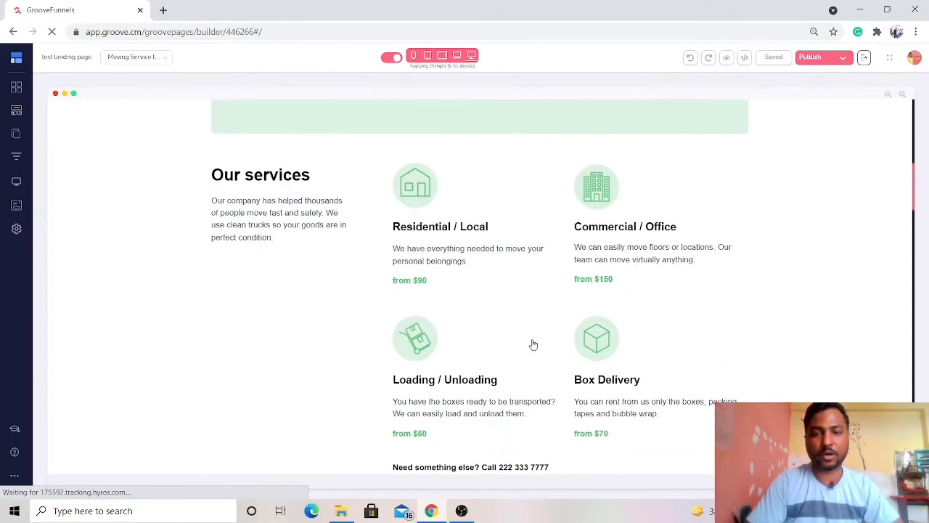
{"action": "scroll", "coordinate": [533, 343], "scroll_direction": "down", "scroll_amount": 15}
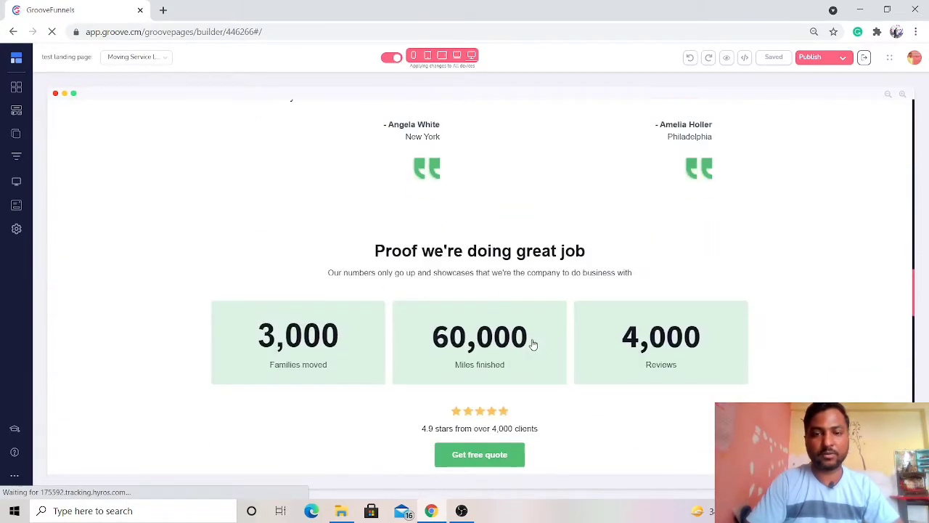
{"action": "scroll", "coordinate": [533, 344], "scroll_direction": "down", "scroll_amount": 8}
{"action": "scroll", "coordinate": [533, 344], "scroll_direction": "up", "scroll_amount": 12}
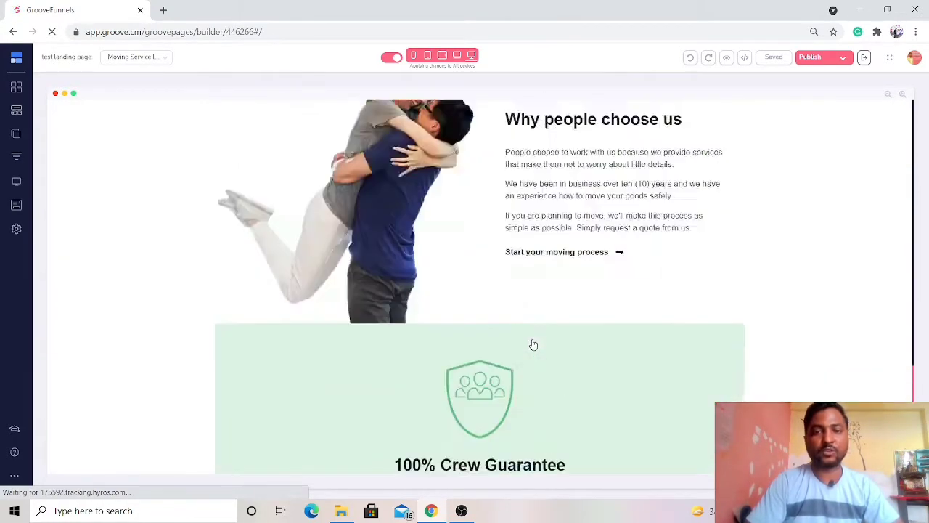
{"action": "scroll", "coordinate": [533, 344], "scroll_direction": "up", "scroll_amount": 15}
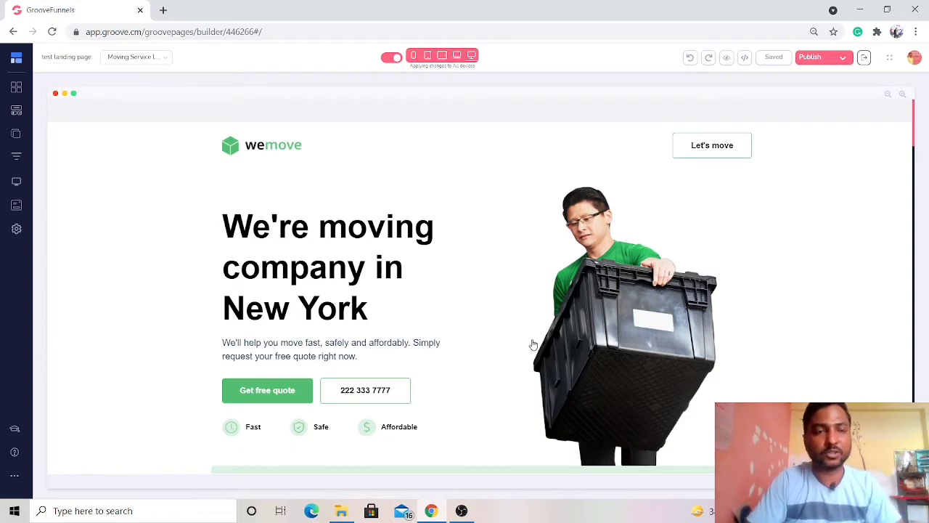
{"action": "scroll", "coordinate": [533, 344], "scroll_direction": "down", "scroll_amount": 20}
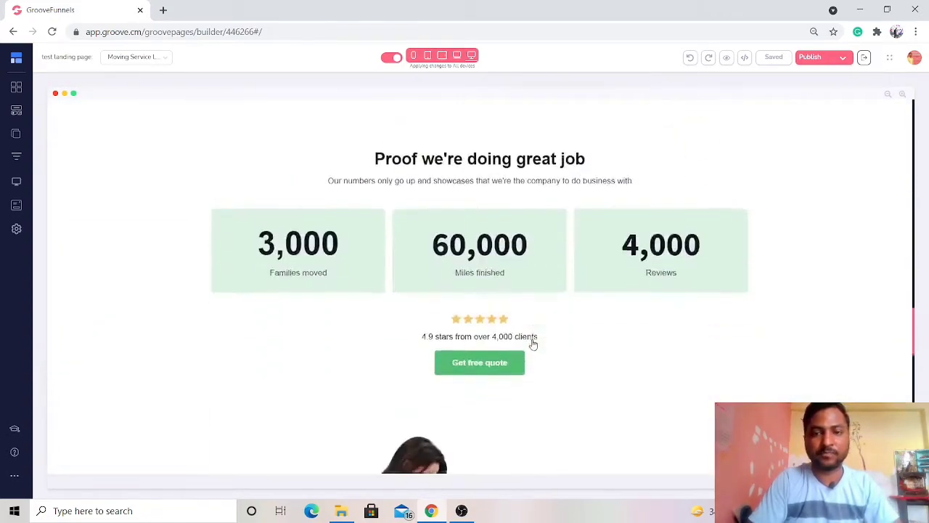
{"action": "scroll", "coordinate": [533, 344], "scroll_direction": "down", "scroll_amount": 10}
{"action": "scroll", "coordinate": [533, 344], "scroll_direction": "up", "scroll_amount": 1}
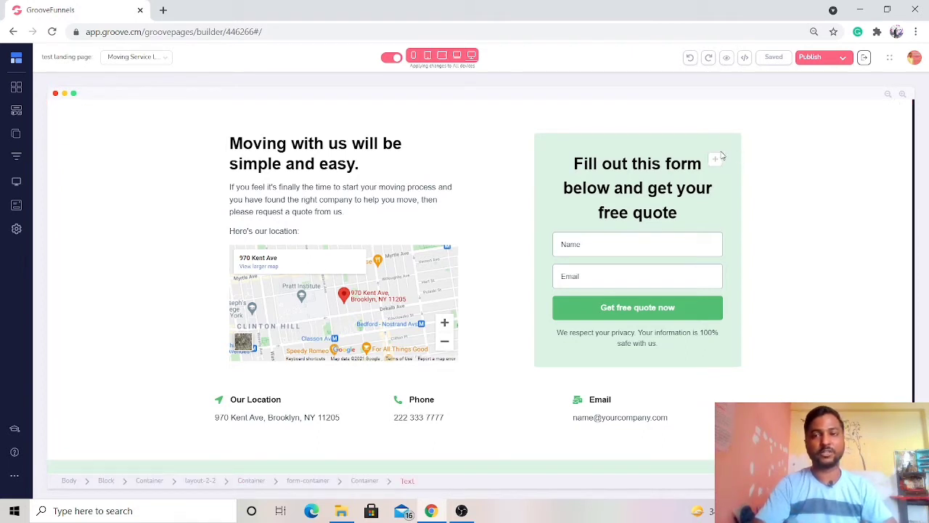
- Try to move the quote form container beneath the Box Delivery heading in the services section, and undo the move
{"action": "left_click", "coordinate": [720, 156]}
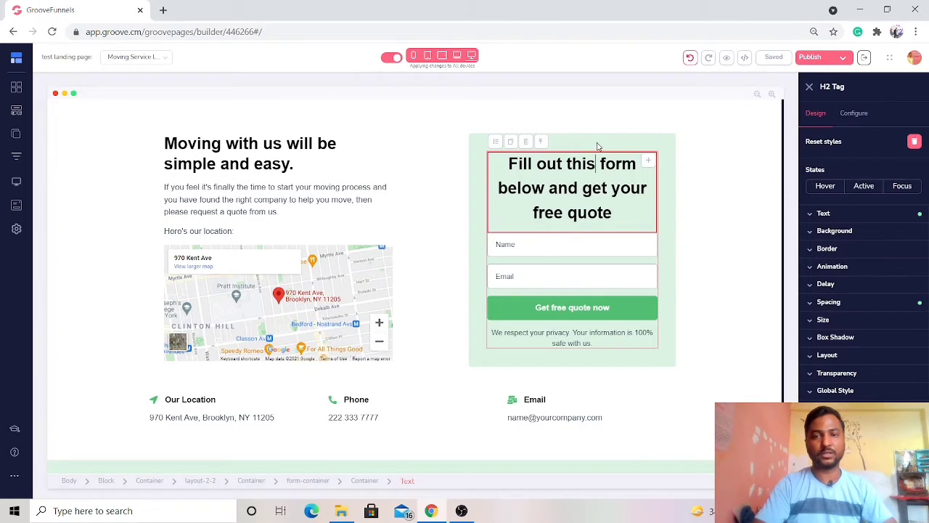
{"action": "left_click", "coordinate": [598, 146]}
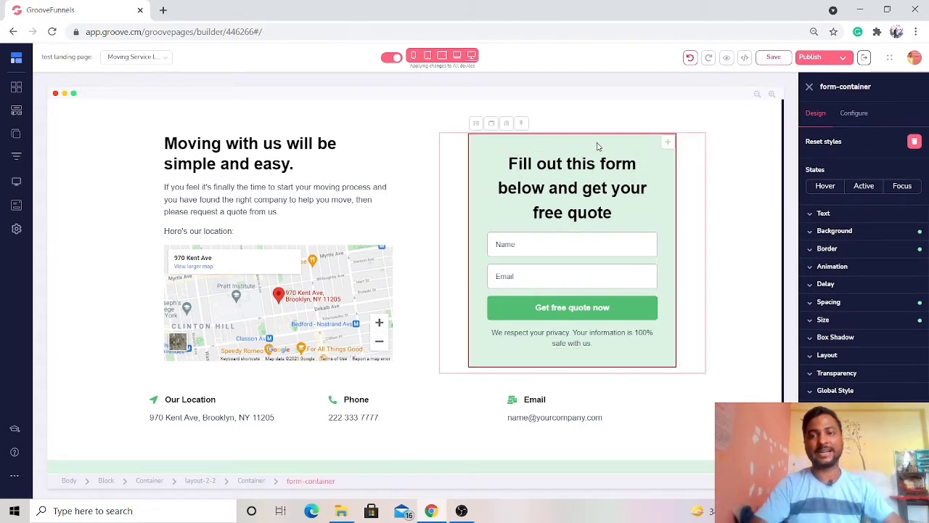
{"action": "left_click", "coordinate": [699, 165]}
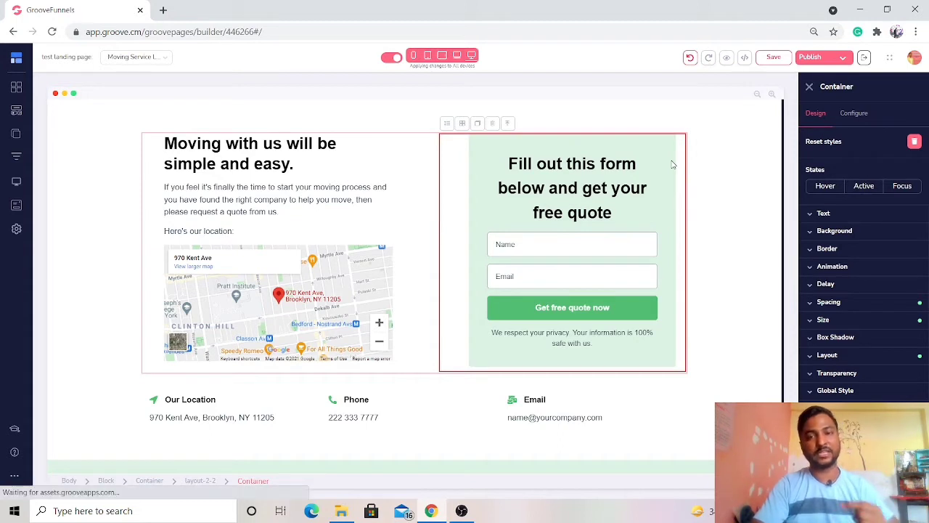
{"action": "left_click", "coordinate": [671, 164]}
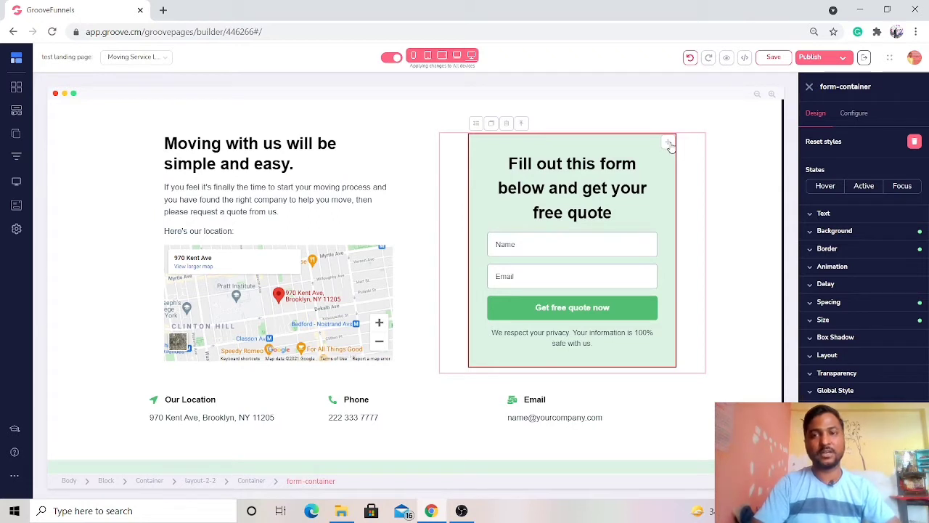
{"action": "left_click_drag", "start_coordinate": [670, 145], "coordinate": [643, 213]}
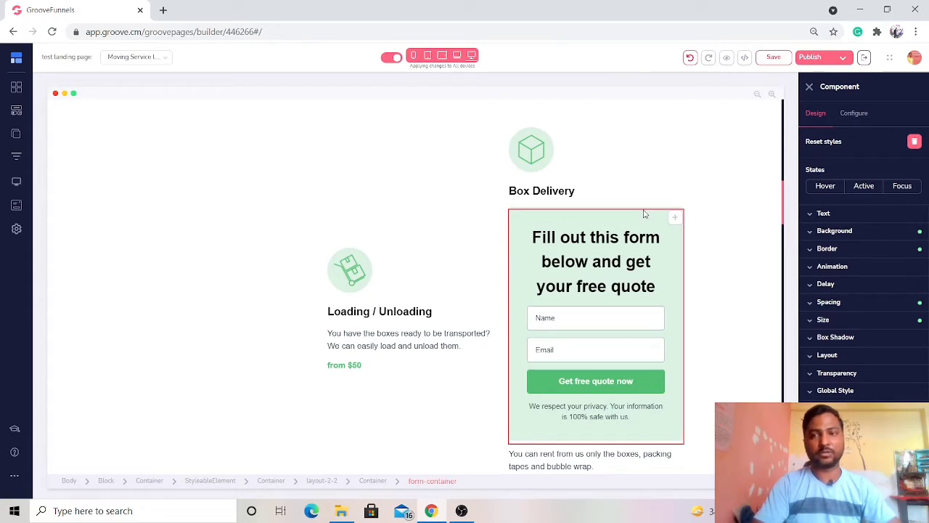
{"action": "left_click", "coordinate": [690, 57]}
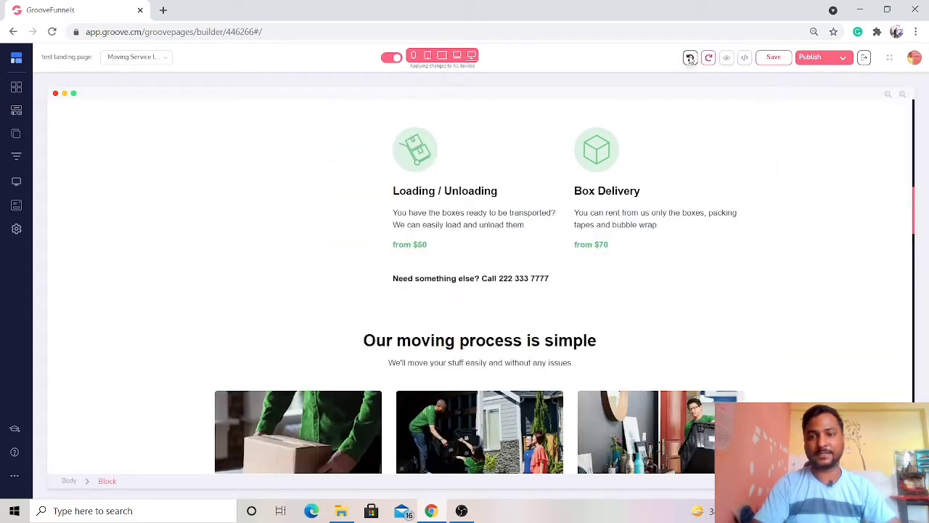
- Display the Forms category of the Designer blocks while the page shows its quote form section
{"action": "scroll", "coordinate": [688, 242], "scroll_direction": "down", "scroll_amount": 8}
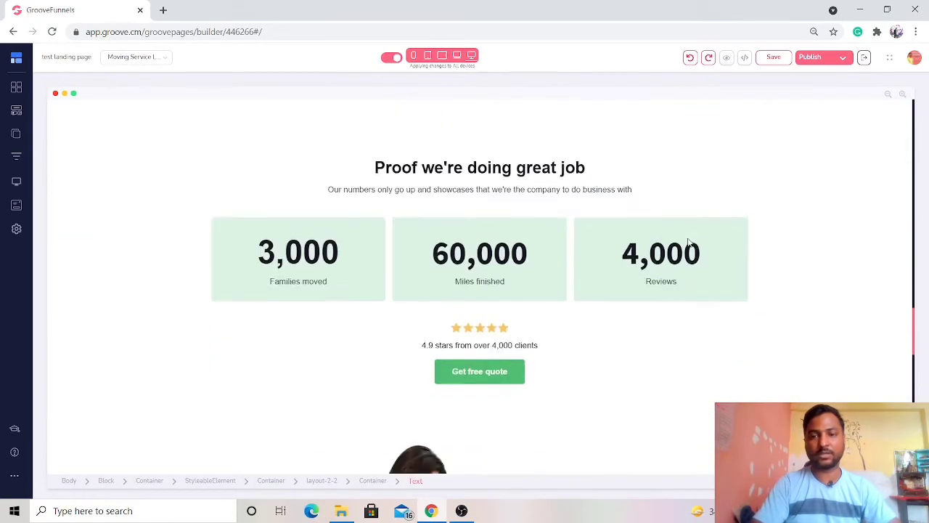
{"action": "scroll", "coordinate": [688, 242], "scroll_direction": "down", "scroll_amount": 10}
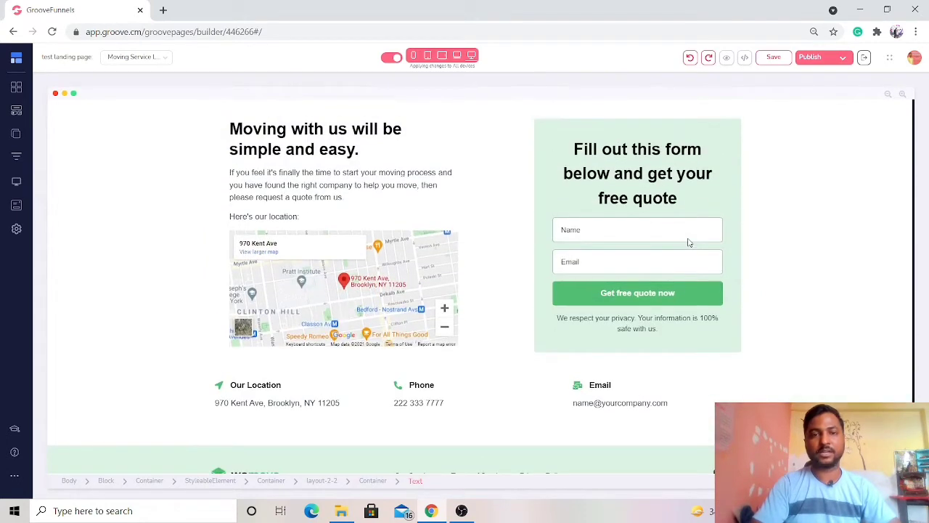
{"action": "left_click", "coordinate": [260, 202]}
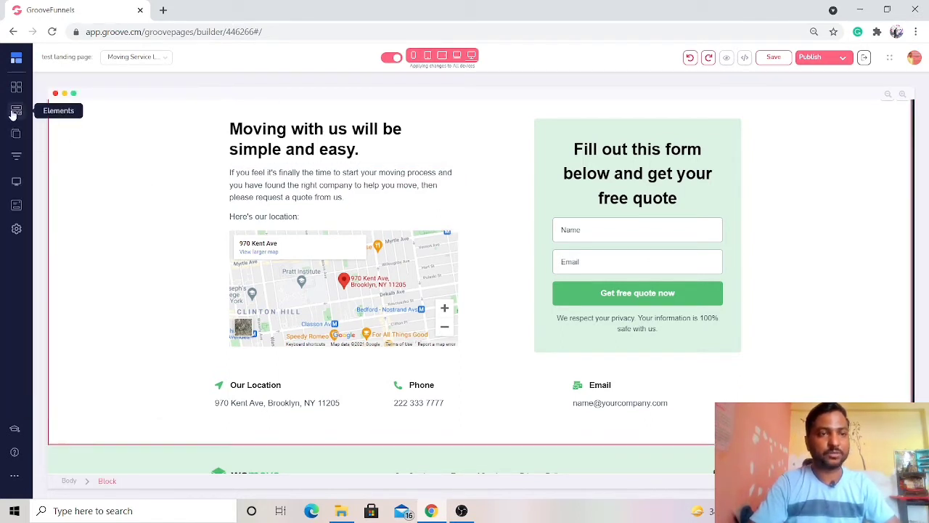
{"action": "left_click", "coordinate": [15, 111]}
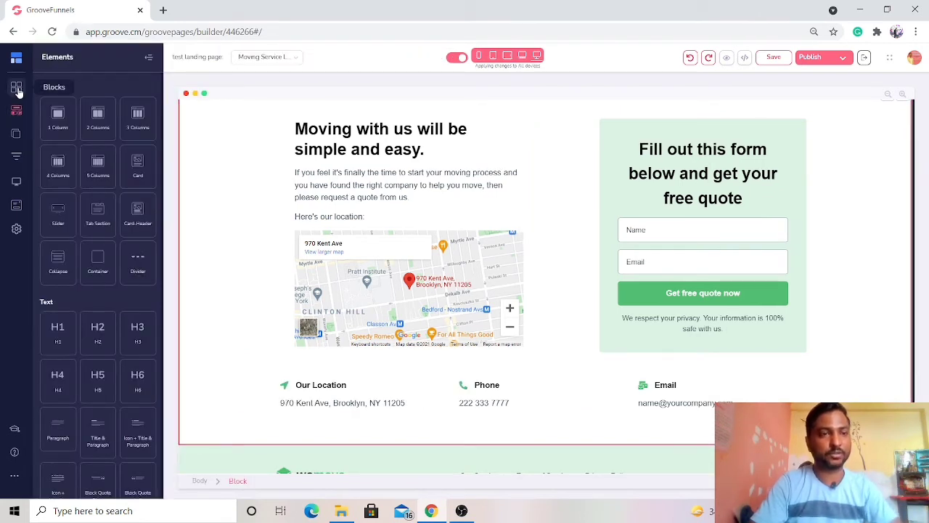
{"action": "left_click", "coordinate": [16, 88]}
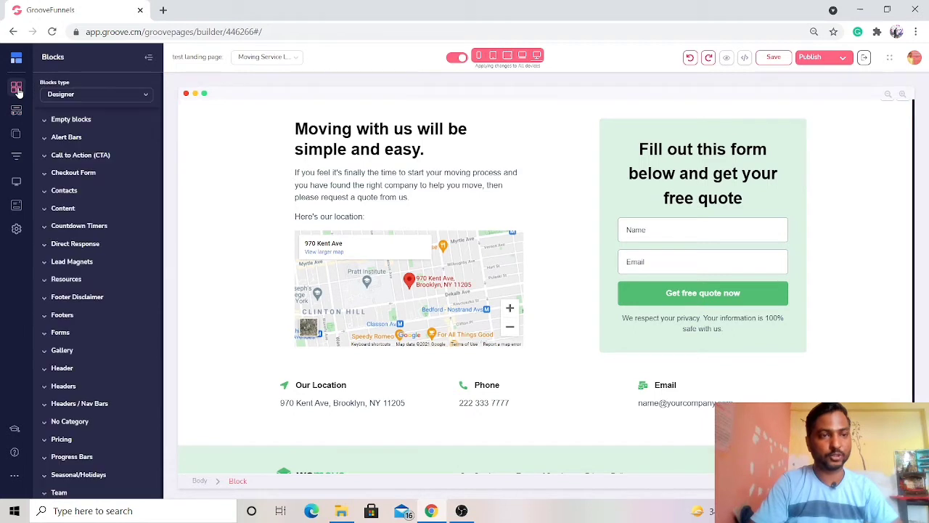
{"action": "scroll", "coordinate": [100, 297], "scroll_direction": "down", "scroll_amount": 2}
{"action": "scroll", "coordinate": [102, 298], "scroll_direction": "down", "scroll_amount": 1}
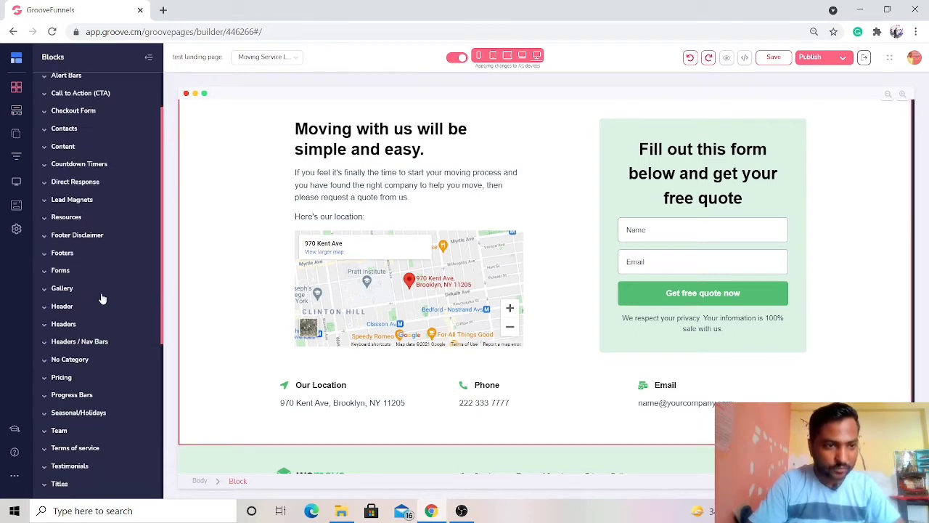
{"action": "left_click", "coordinate": [43, 273]}
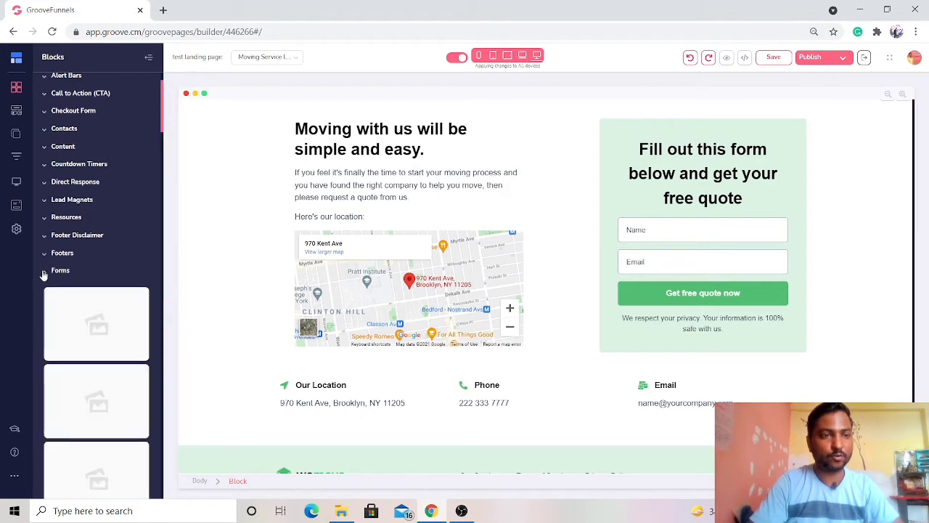
- Examine the ready-made form block designs to find one suitable for the landing page
{"action": "scroll", "coordinate": [97, 363], "scroll_direction": "down", "scroll_amount": 1}
{"action": "scroll", "coordinate": [97, 364], "scroll_direction": "down", "scroll_amount": 5}
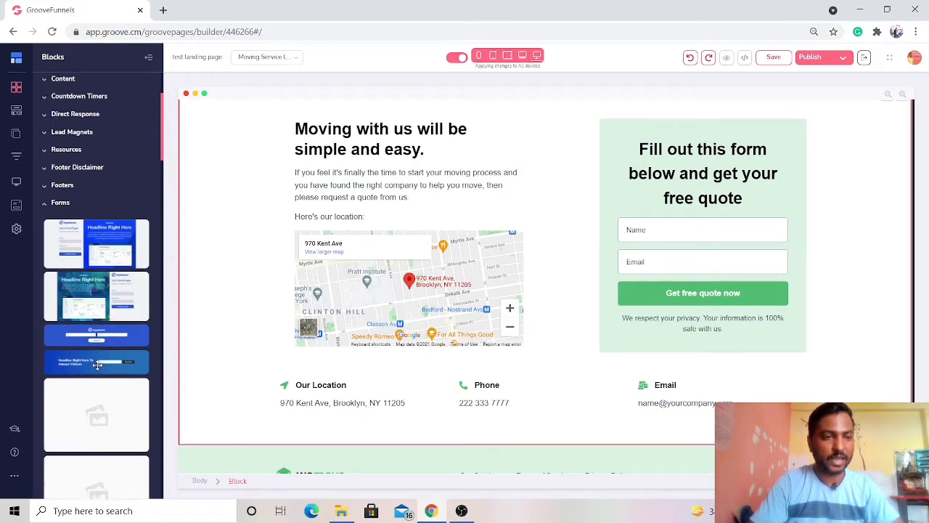
{"action": "scroll", "coordinate": [97, 364], "scroll_direction": "down", "scroll_amount": 3}
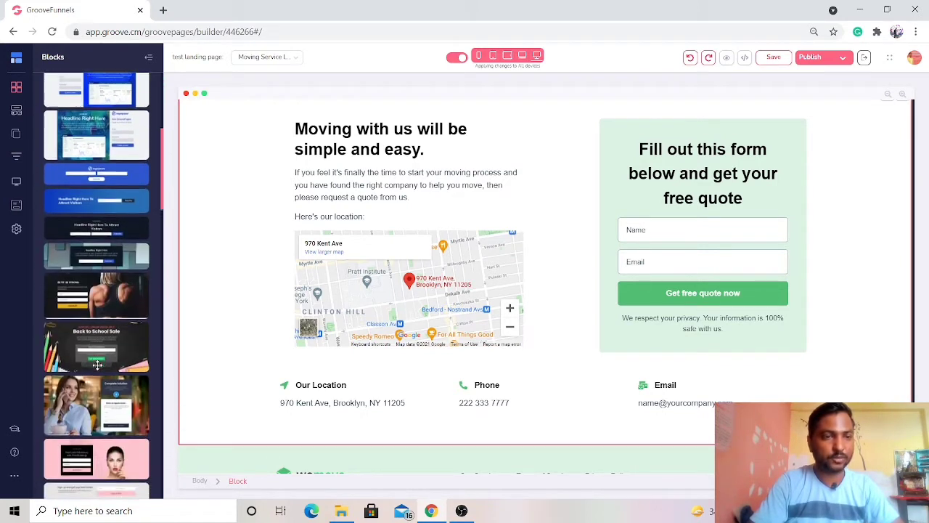
{"action": "scroll", "coordinate": [98, 365], "scroll_direction": "down", "scroll_amount": 3}
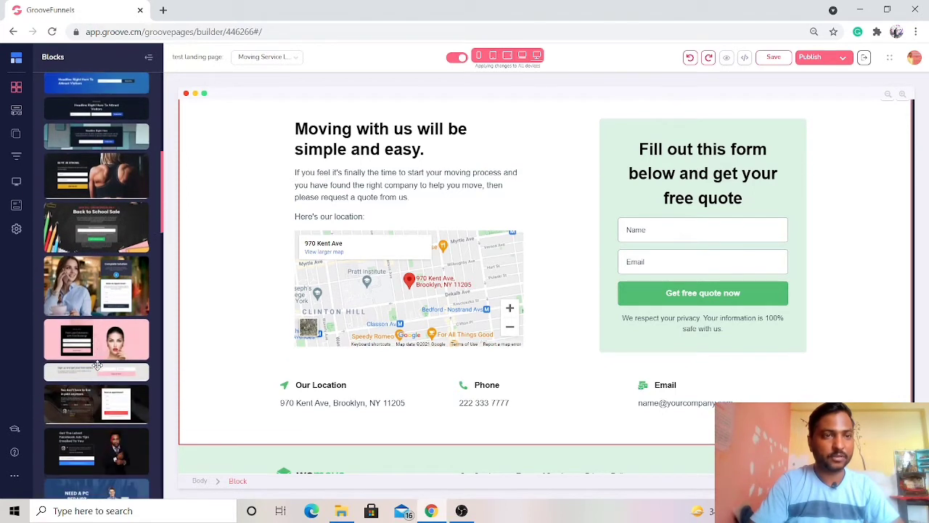
{"action": "scroll", "coordinate": [97, 365], "scroll_direction": "down", "scroll_amount": 3}
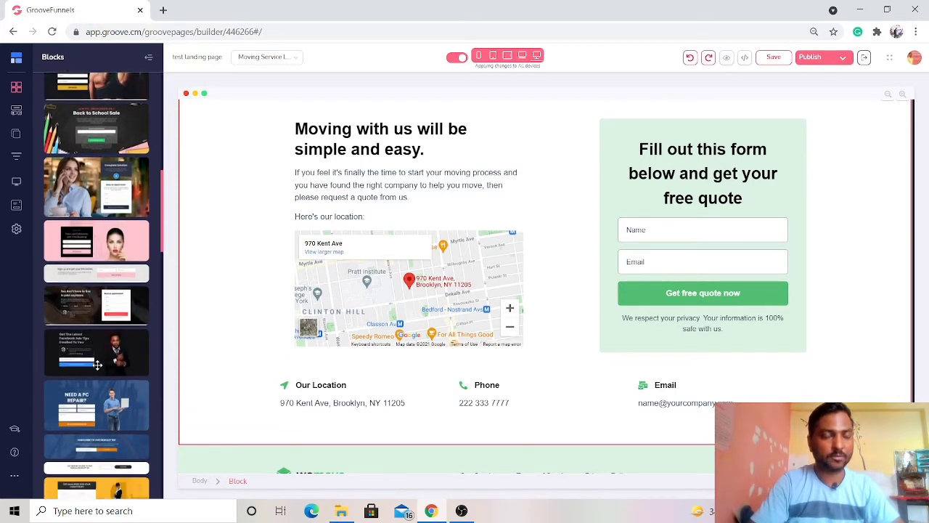
{"action": "scroll", "coordinate": [99, 370], "scroll_direction": "down", "scroll_amount": 3}
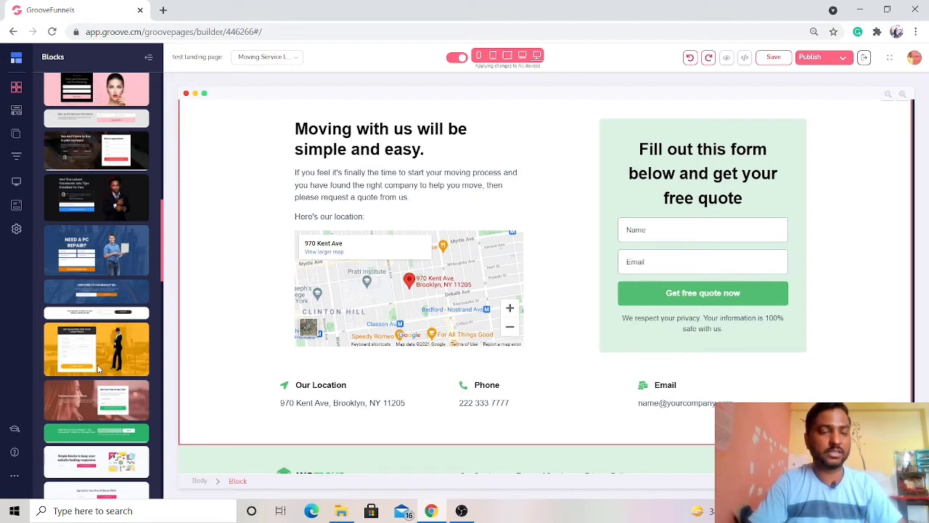
{"action": "scroll", "coordinate": [100, 363], "scroll_direction": "down", "scroll_amount": 6}
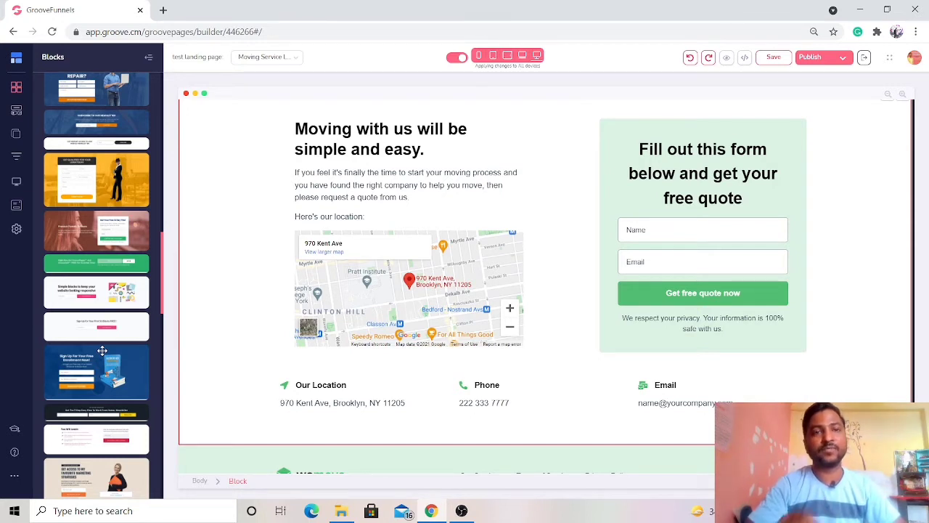
{"action": "scroll", "coordinate": [103, 350], "scroll_direction": "up", "scroll_amount": 10}
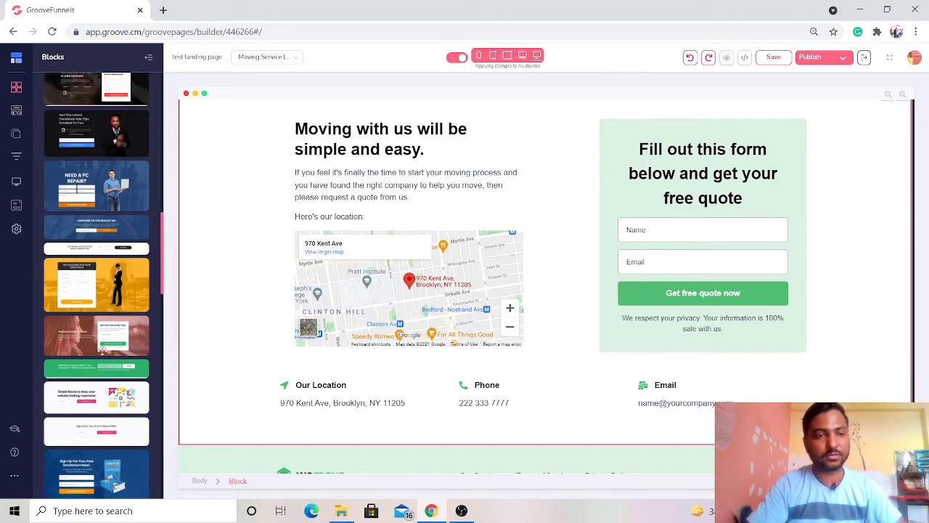
{"action": "scroll", "coordinate": [103, 351], "scroll_direction": "up", "scroll_amount": 6}
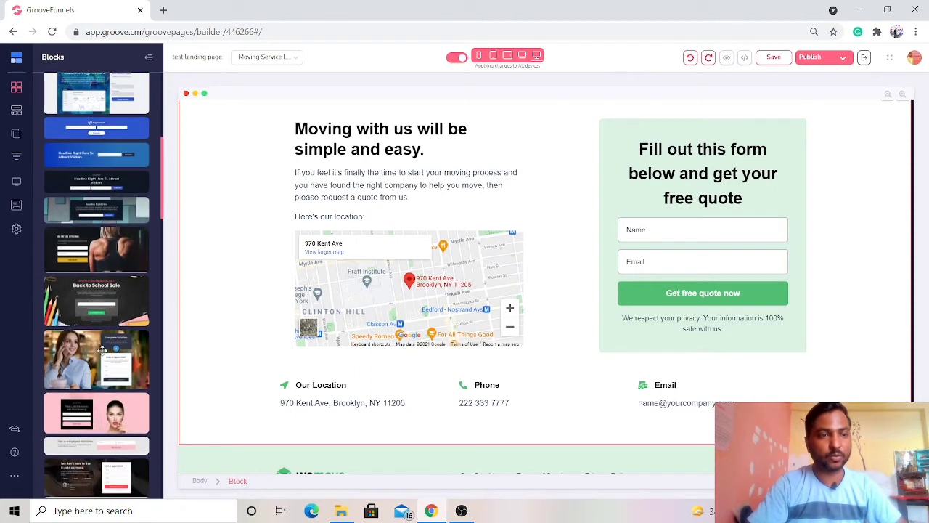
{"action": "scroll", "coordinate": [102, 350], "scroll_direction": "down", "scroll_amount": 3}
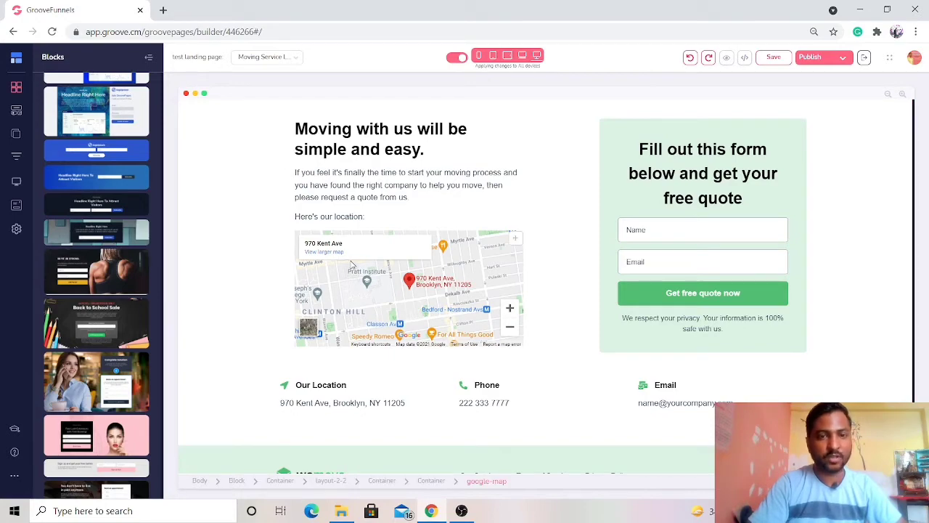
- Insert the "Be Fit. Be Strong." form block between the 100% Crew Guarantee section and the "Moving with us will be simple and easy" section
{"action": "scroll", "coordinate": [351, 263], "scroll_direction": "up", "scroll_amount": 10}
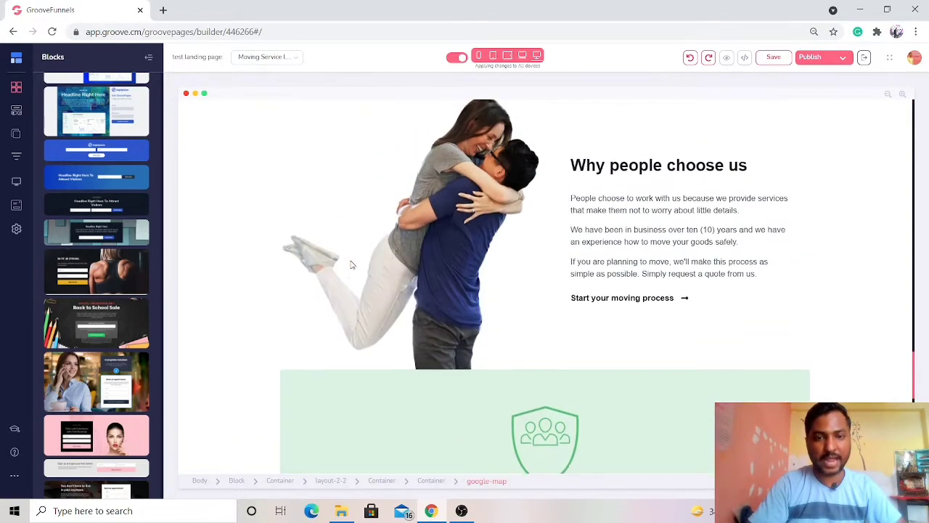
{"action": "scroll", "coordinate": [351, 263], "scroll_direction": "down", "scroll_amount": 4}
{"action": "scroll", "coordinate": [351, 264], "scroll_direction": "down", "scroll_amount": 2}
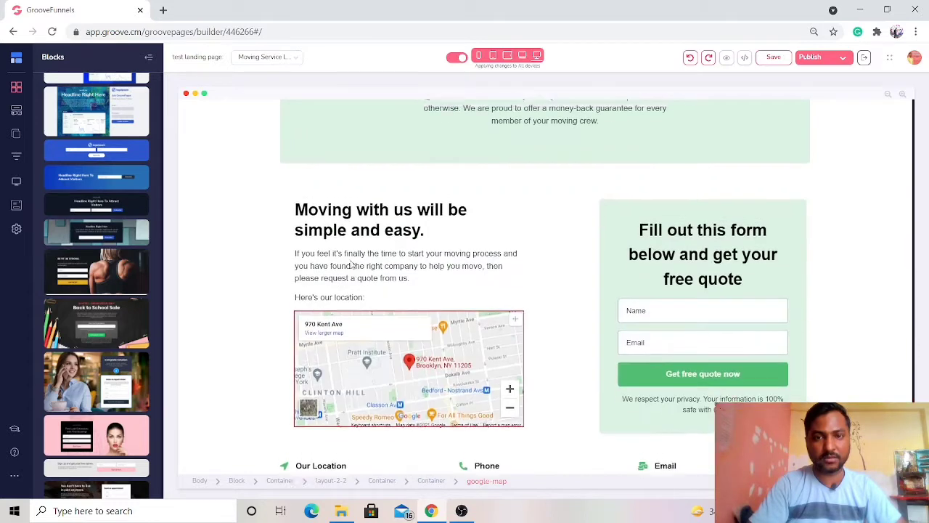
{"action": "scroll", "coordinate": [350, 264], "scroll_direction": "up", "scroll_amount": 1}
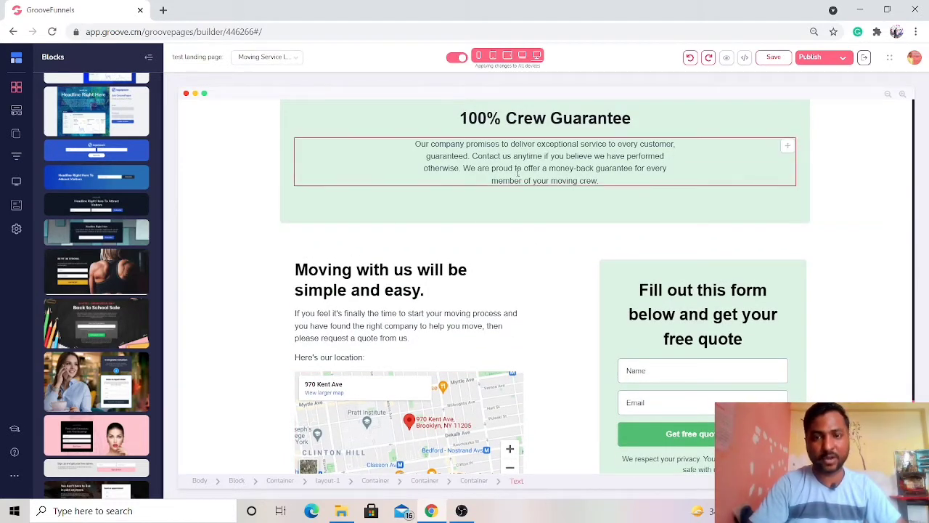
{"action": "left_click_drag", "start_coordinate": [225, 265], "coordinate": [509, 252]}
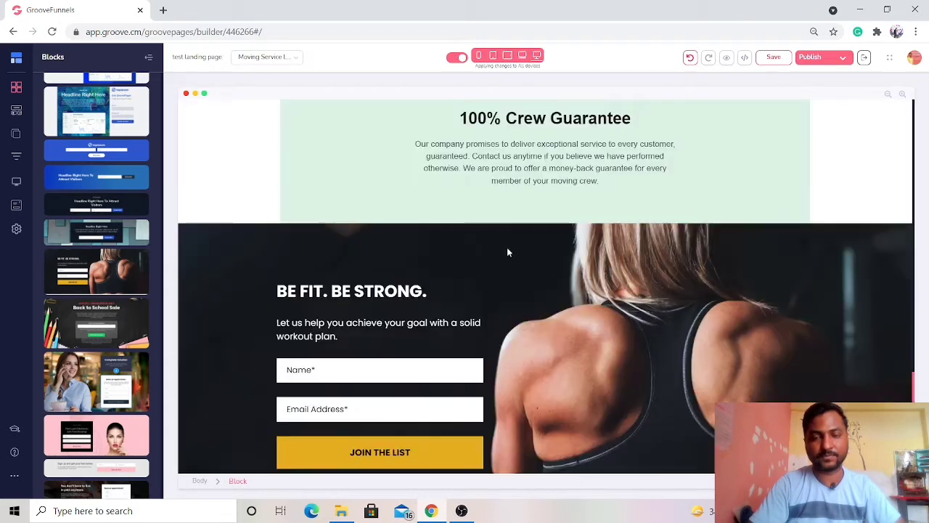
- Examine the inserted "Be Fit. Be Strong." form block on the page and display its block style settings
{"action": "scroll", "coordinate": [721, 331], "scroll_direction": "down", "scroll_amount": 1}
{"action": "scroll", "coordinate": [721, 331], "scroll_direction": "down", "scroll_amount": 2}
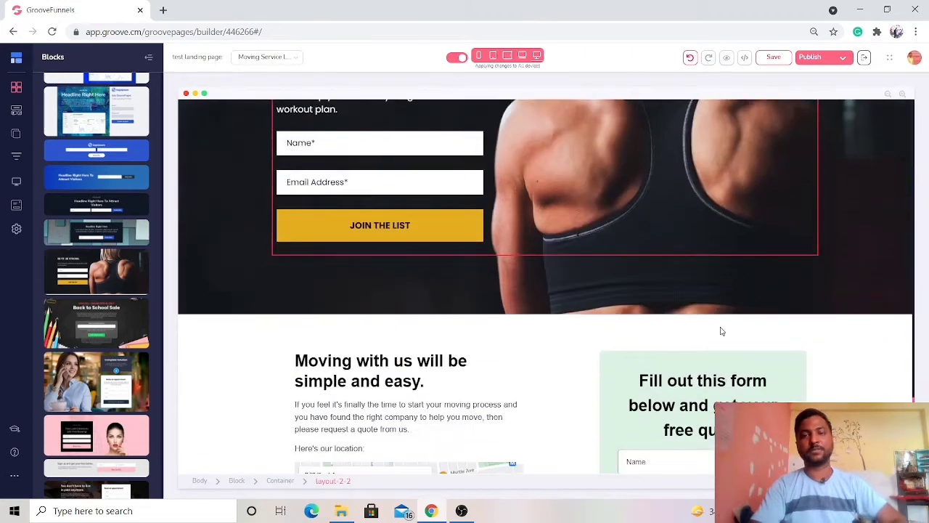
{"action": "scroll", "coordinate": [721, 330], "scroll_direction": "up", "scroll_amount": 3}
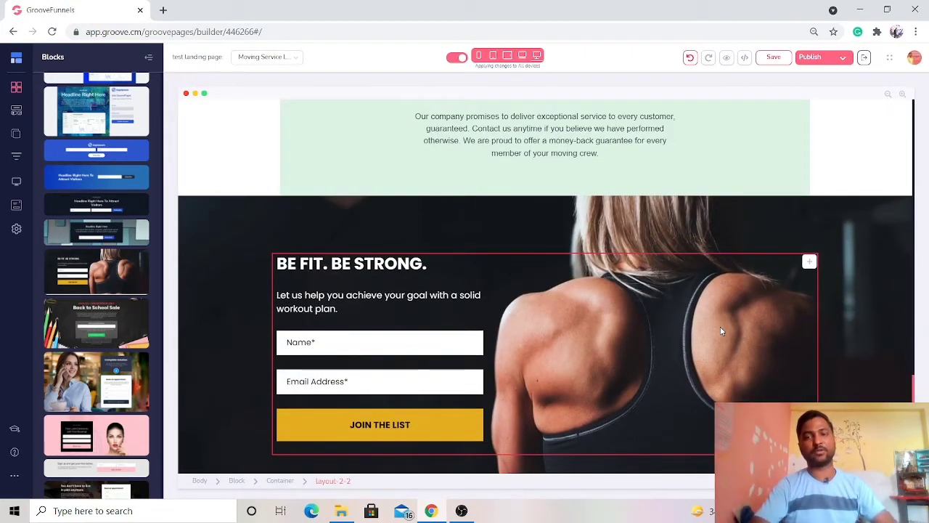
{"action": "left_click", "coordinate": [862, 292]}
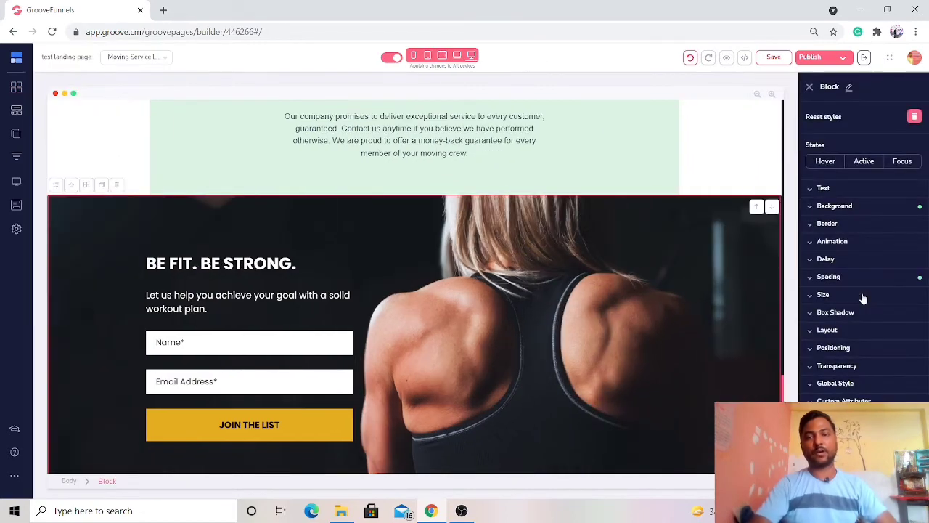
{"action": "scroll", "coordinate": [672, 334], "scroll_direction": "down", "scroll_amount": 2}
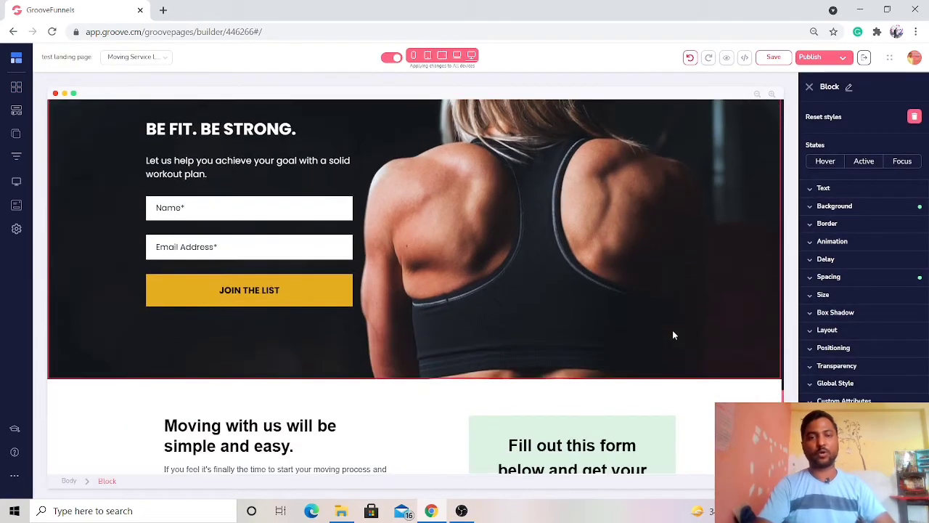
{"action": "scroll", "coordinate": [672, 333], "scroll_direction": "up", "scroll_amount": 1}
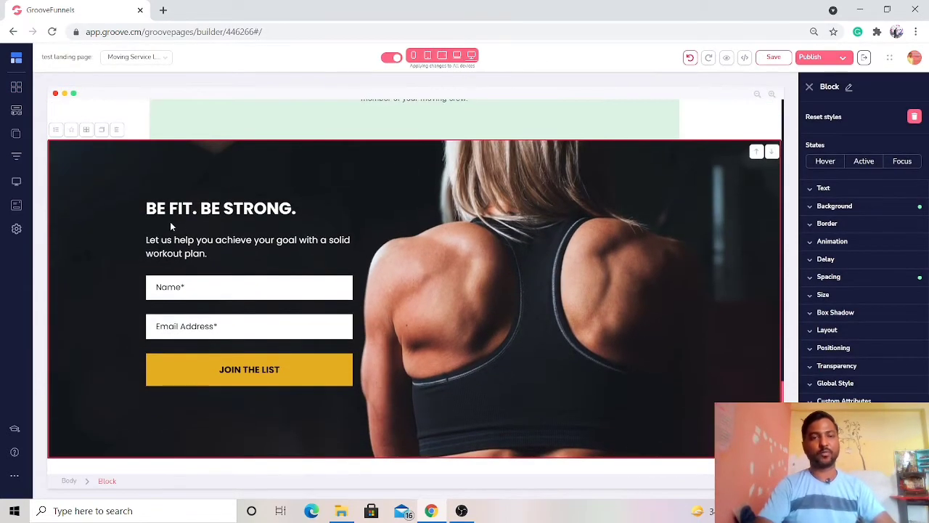
- Try adding sample text to the end of the "BE FIT. BE STRONG." heading, and remove it again
{"action": "left_click", "coordinate": [224, 254]}
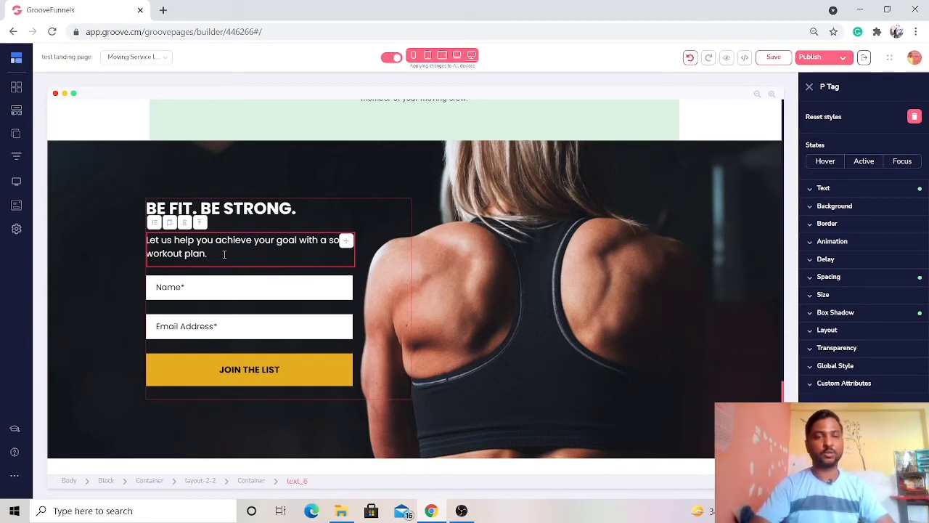
{"action": "left_click", "coordinate": [336, 227]}
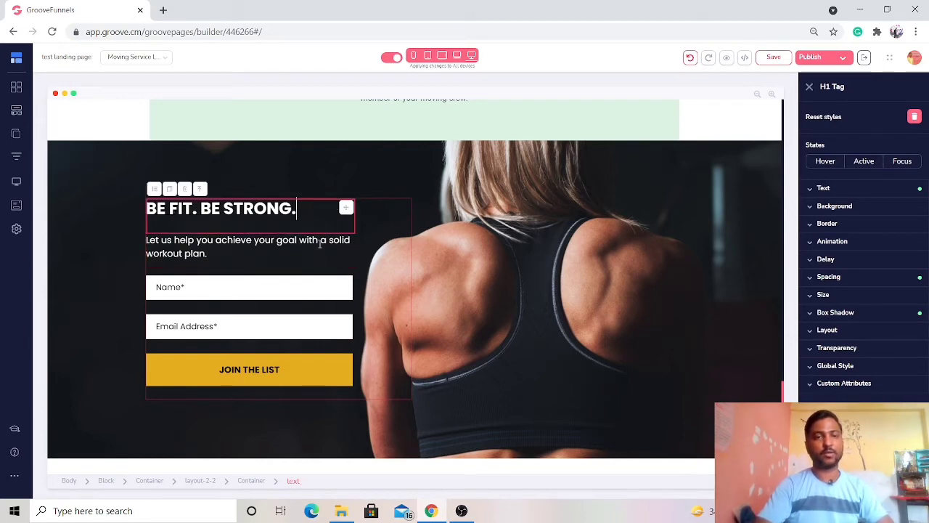
{"action": "type", "text": "iosjfsm"}
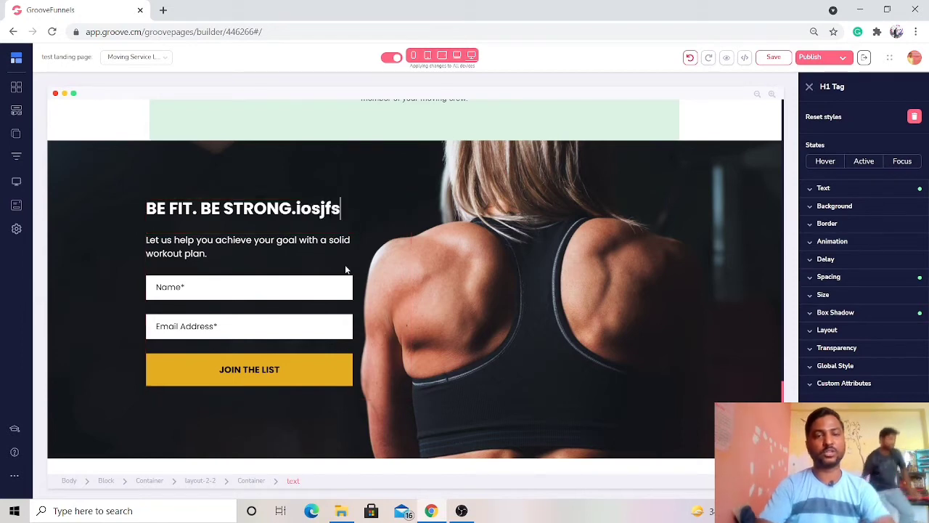
{"action": "key", "text": "BackSpace"}
{"action": "key", "text": "BackSpace"}
{"action": "key", "text": "BackSpace"}
{"action": "key", "text": "BackSpace"}
{"action": "key", "text": "BackSpace"}
{"action": "key", "text": "BackSpace"}
{"action": "key", "text": "BackSpace"}
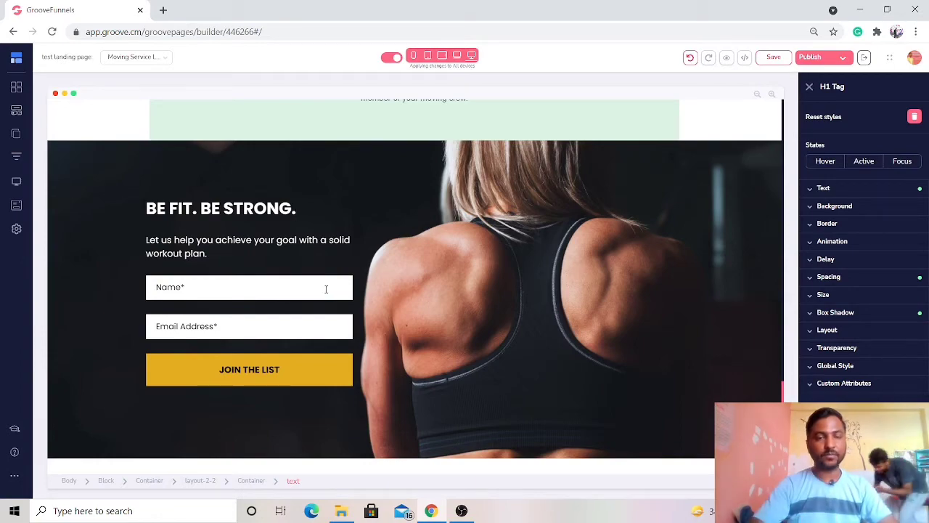
- Select the inner container of the "Fill out this form below and get your free quote" form and display its form configuration
{"action": "scroll", "coordinate": [326, 290], "scroll_direction": "down", "scroll_amount": 2}
{"action": "scroll", "coordinate": [326, 290], "scroll_direction": "down", "scroll_amount": 1}
{"action": "scroll", "coordinate": [326, 292], "scroll_direction": "up", "scroll_amount": 3}
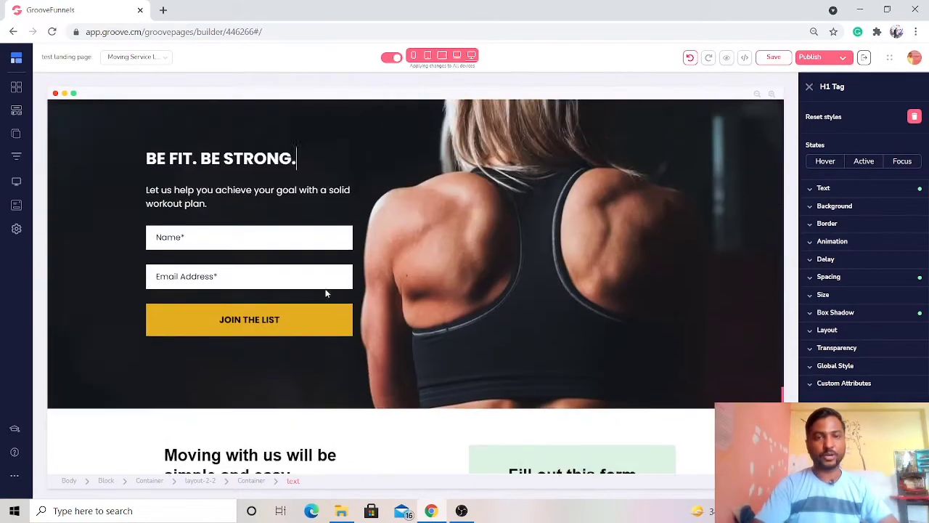
{"action": "left_click", "coordinate": [692, 187]}
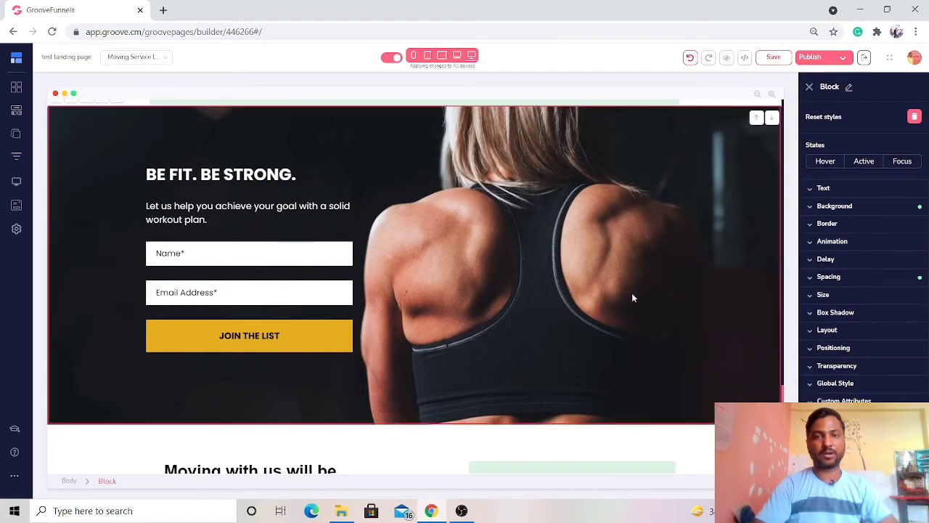
{"action": "scroll", "coordinate": [632, 294], "scroll_direction": "down", "scroll_amount": 5}
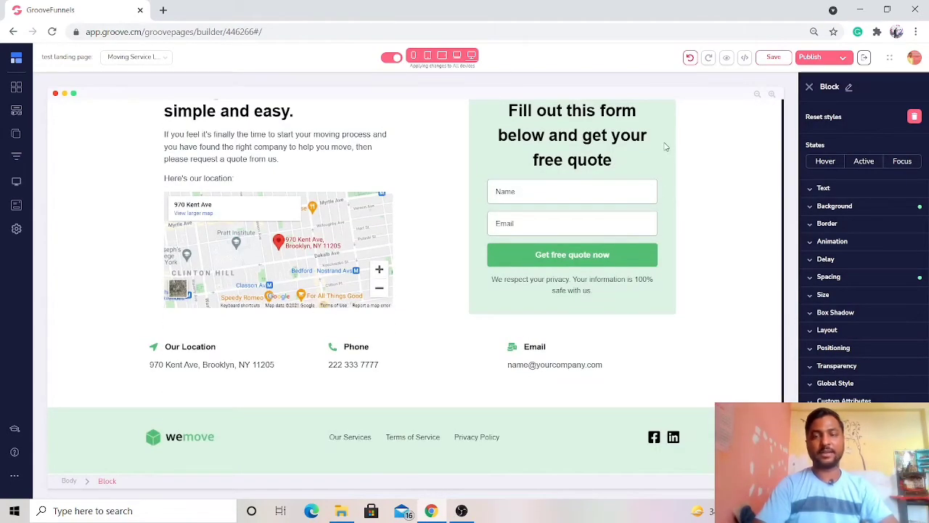
{"action": "left_click", "coordinate": [665, 147]}
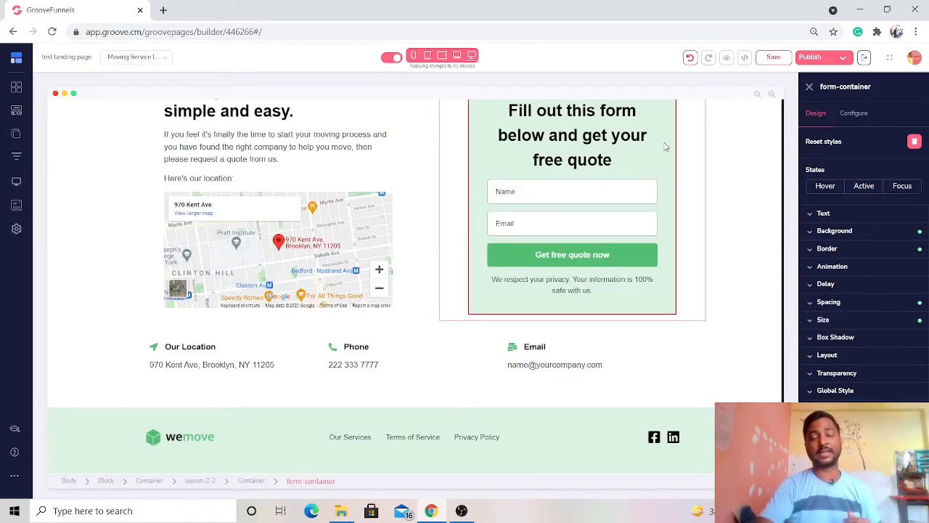
{"action": "scroll", "coordinate": [663, 176], "scroll_direction": "up", "scroll_amount": 2}
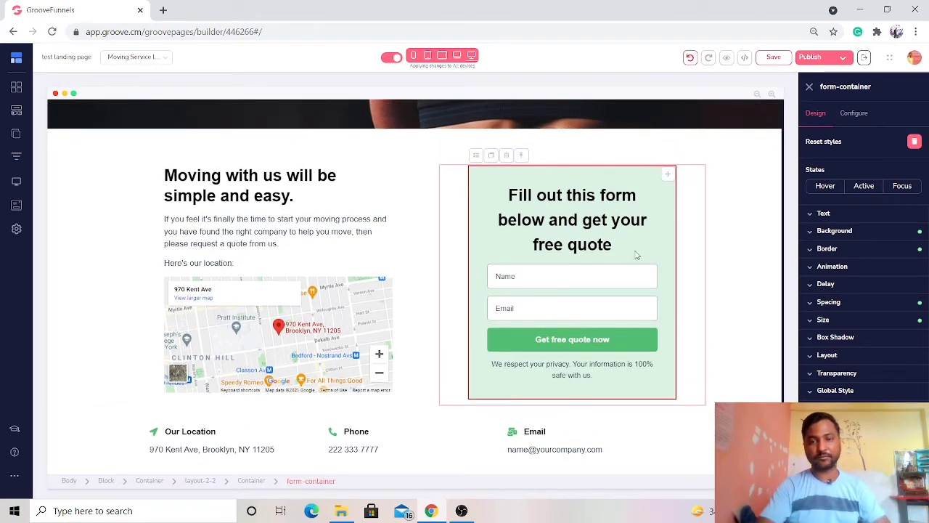
{"action": "left_click", "coordinate": [584, 276]}
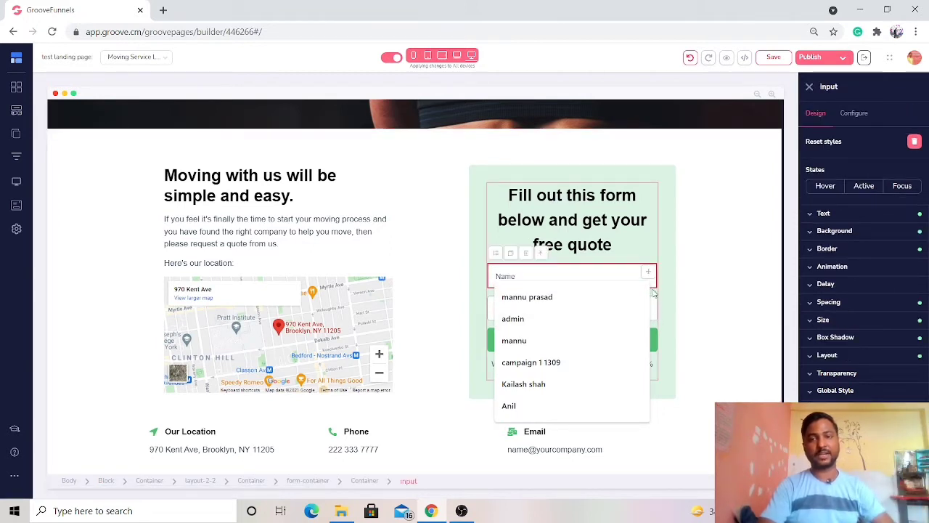
{"action": "left_click", "coordinate": [650, 197]}
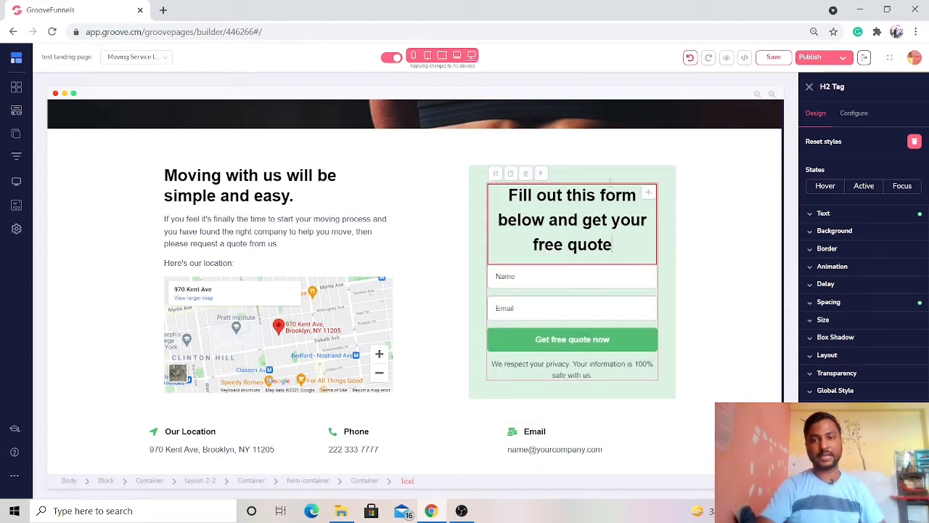
{"action": "left_click", "coordinate": [541, 175]}
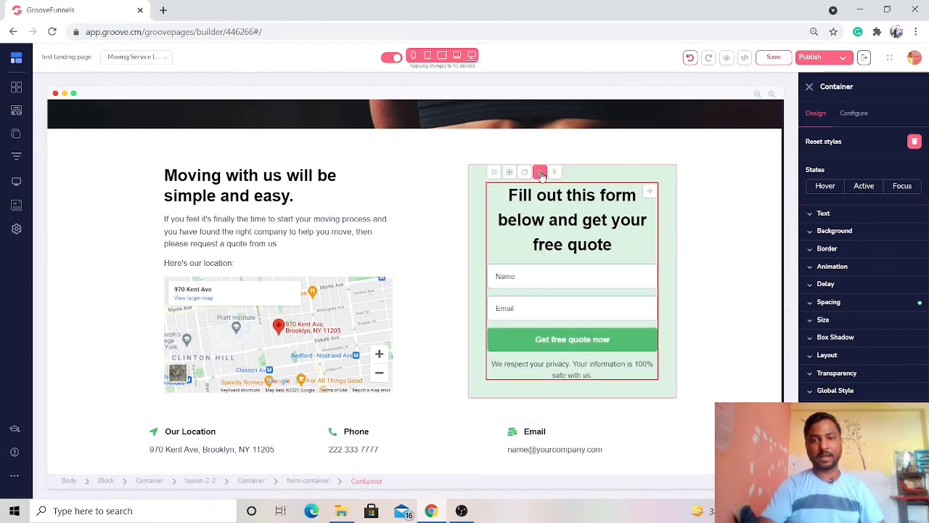
{"action": "left_click", "coordinate": [862, 121]}
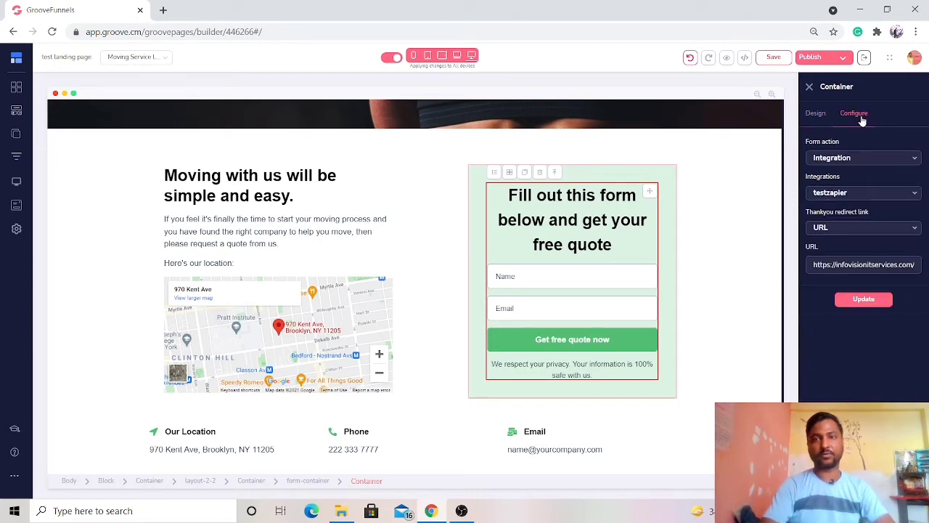
- Check the form action options and the available integrations for the quote form, keeping Integration and testzapier selected
{"action": "left_click", "coordinate": [866, 159]}
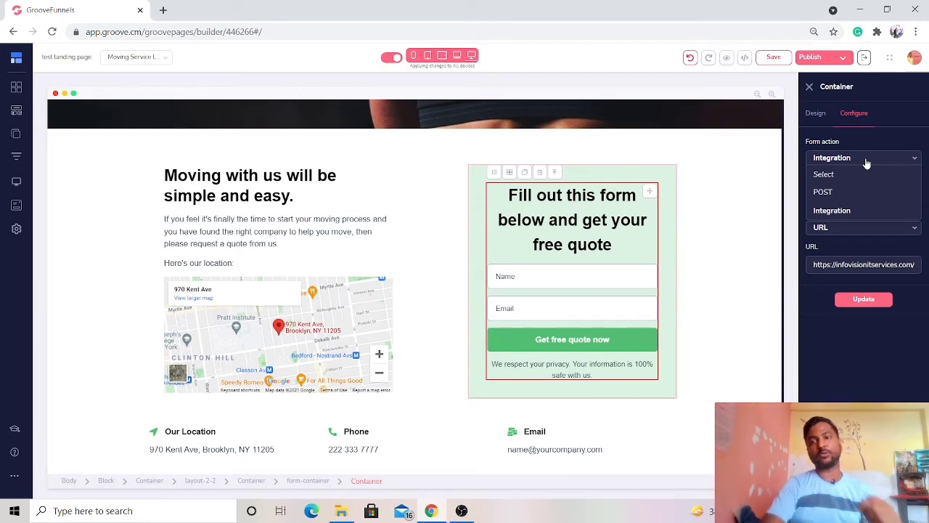
{"action": "left_click", "coordinate": [836, 210]}
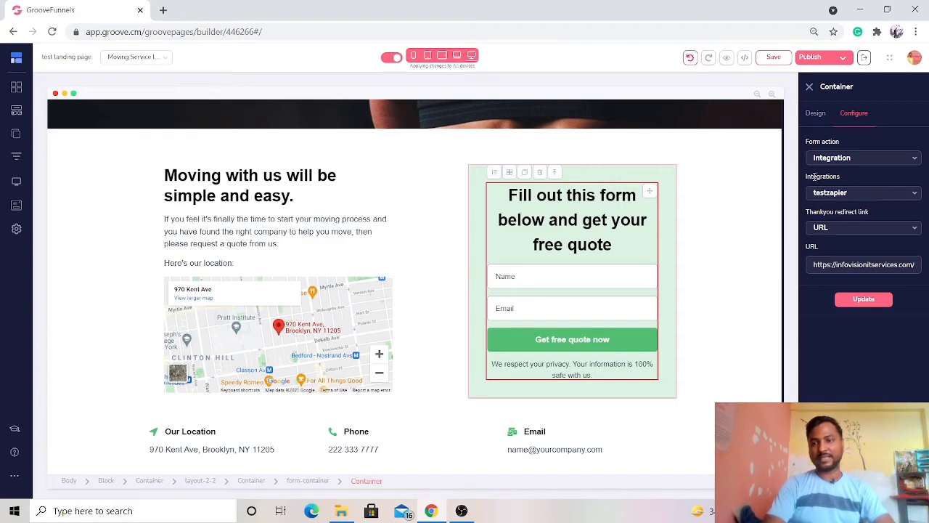
{"action": "left_click", "coordinate": [883, 193]}
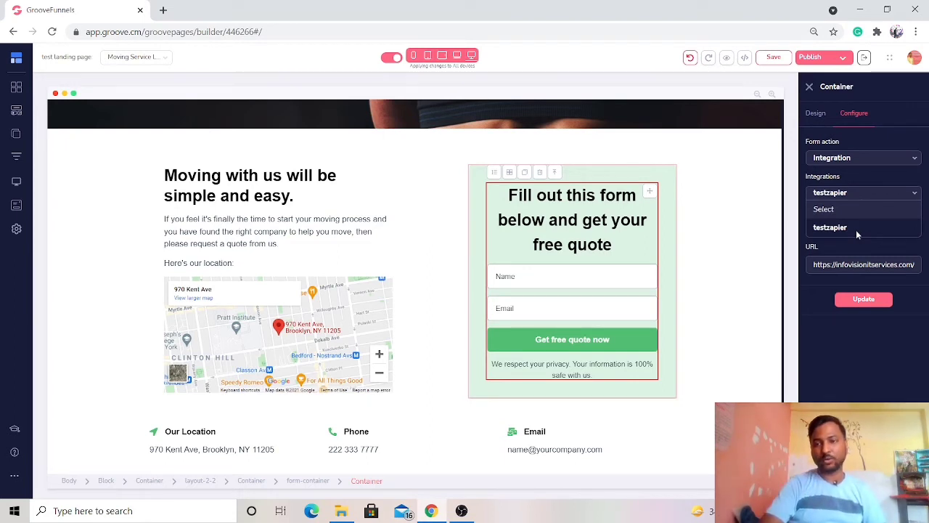
{"action": "left_click", "coordinate": [891, 198]}
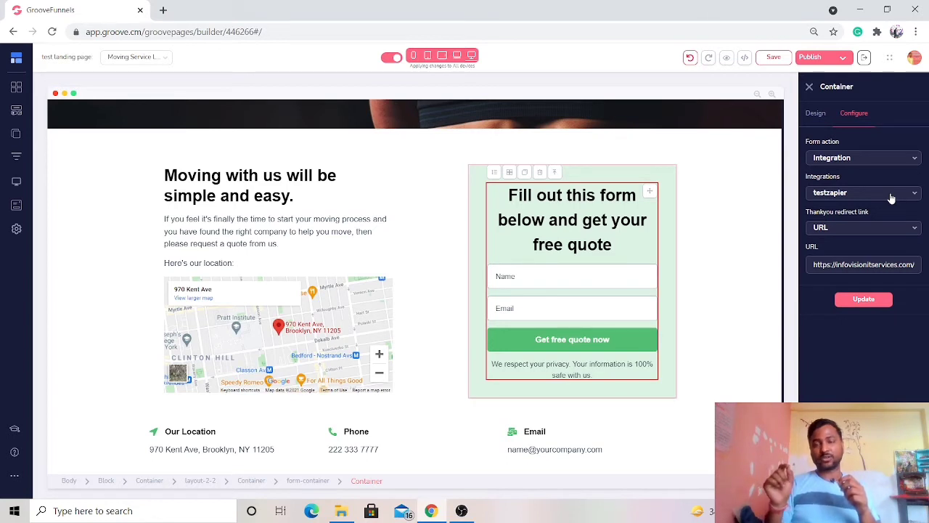
{"action": "left_click", "coordinate": [891, 197]}
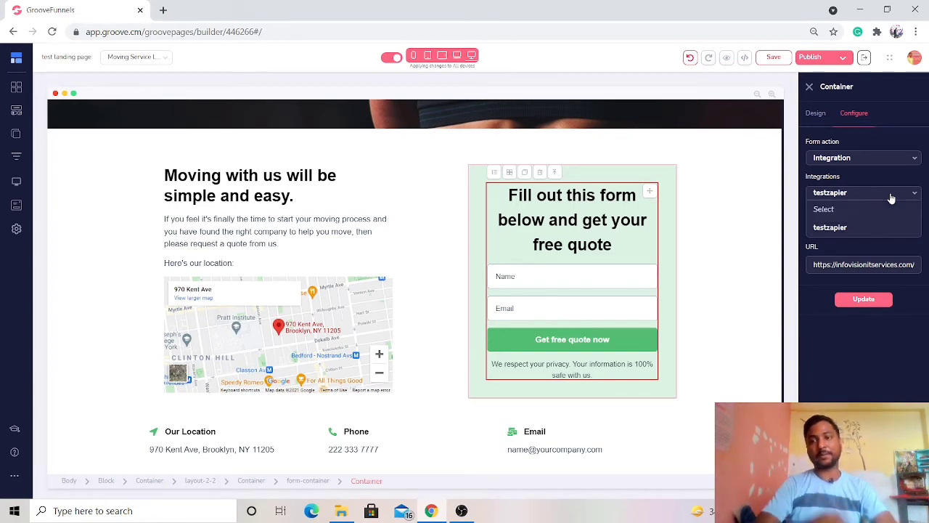
{"action": "left_click", "coordinate": [891, 197]}
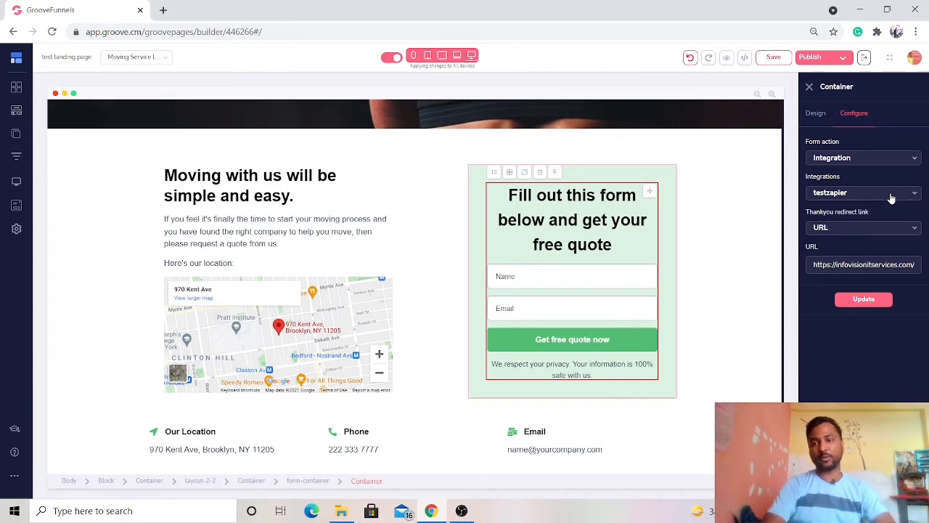
- Open the account's integrations and start adding a new integration
{"action": "left_click", "coordinate": [914, 60]}
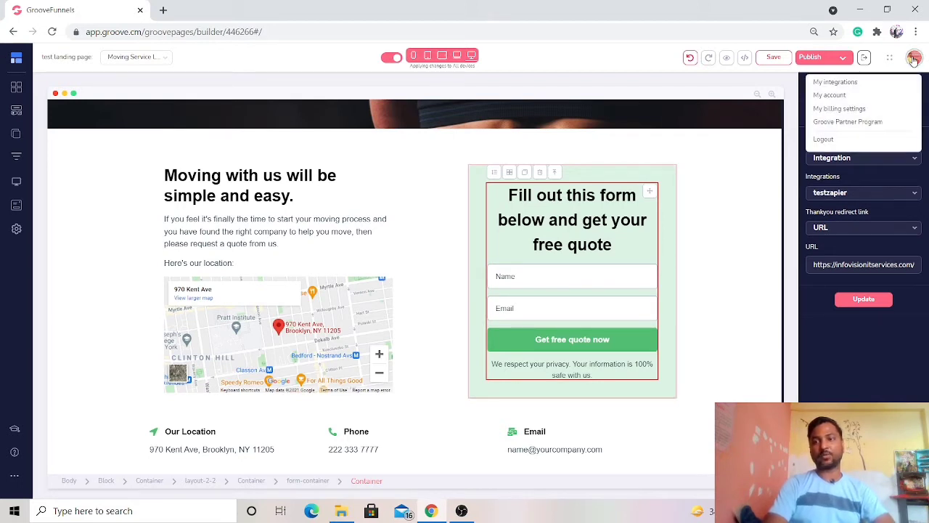
{"action": "left_click", "coordinate": [835, 84]}
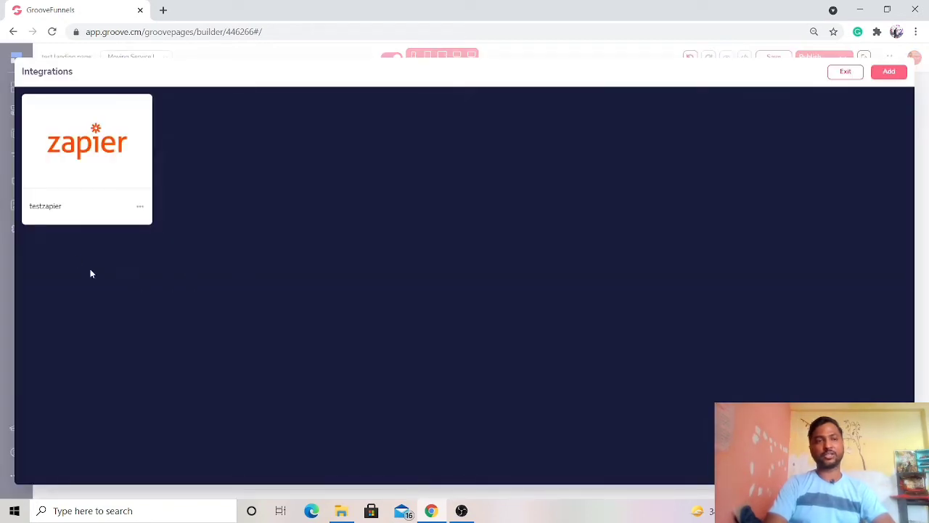
{"action": "left_click", "coordinate": [895, 74]}
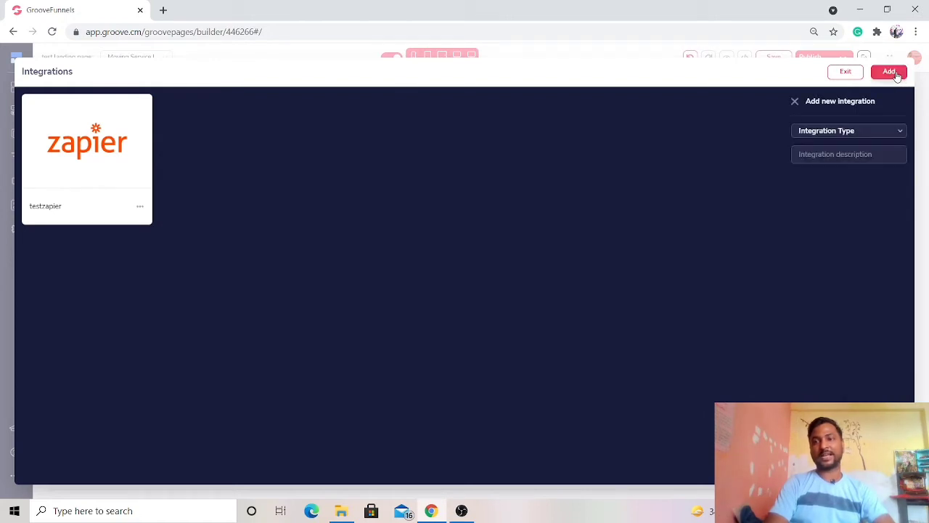
- Set the new integration's type to Mailchimp and its description to "mailchinp test"
{"action": "left_click", "coordinate": [889, 134]}
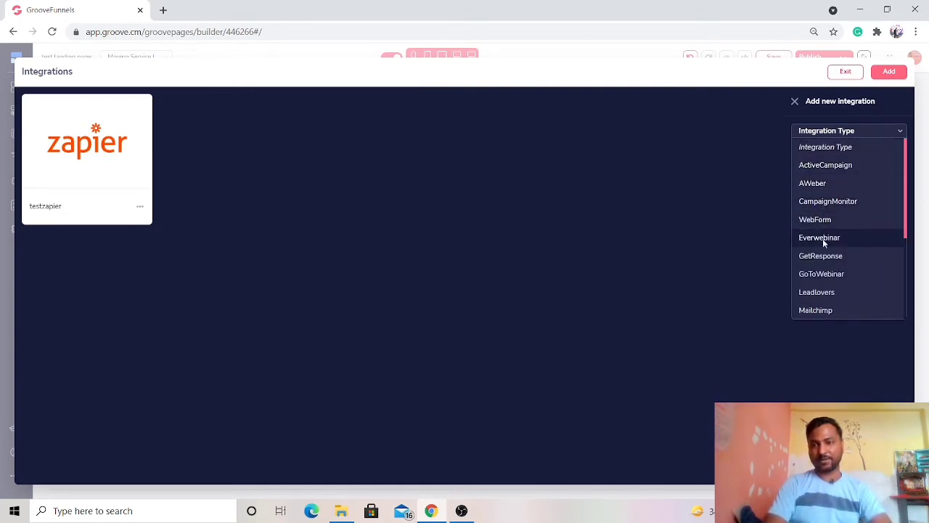
{"action": "scroll", "coordinate": [819, 311], "scroll_direction": "down", "scroll_amount": 4}
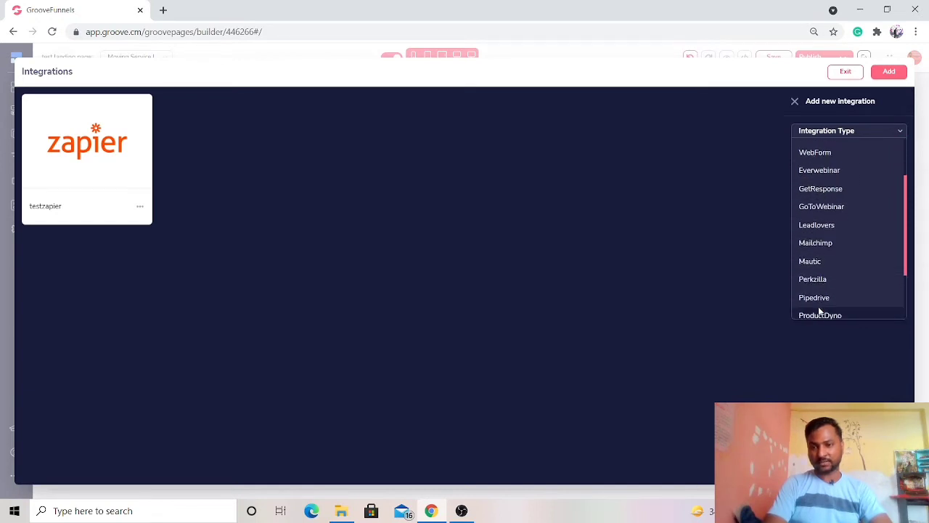
{"action": "scroll", "coordinate": [819, 311], "scroll_direction": "down", "scroll_amount": 1}
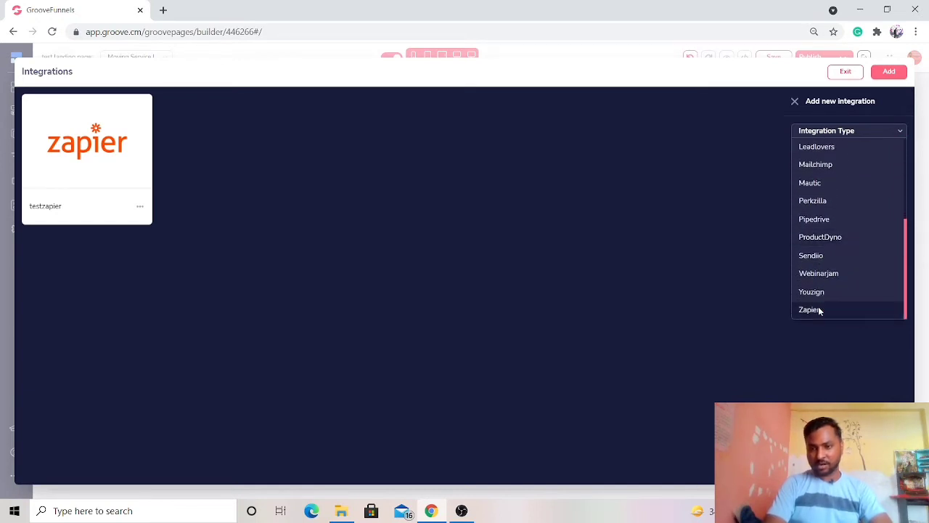
{"action": "scroll", "coordinate": [819, 311], "scroll_direction": "up", "scroll_amount": 5}
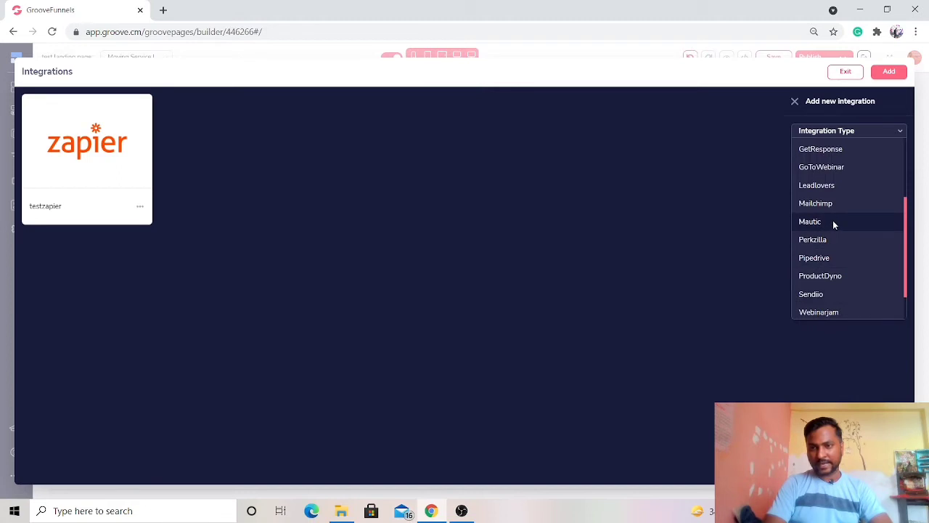
{"action": "scroll", "coordinate": [832, 220], "scroll_direction": "up", "scroll_amount": 3}
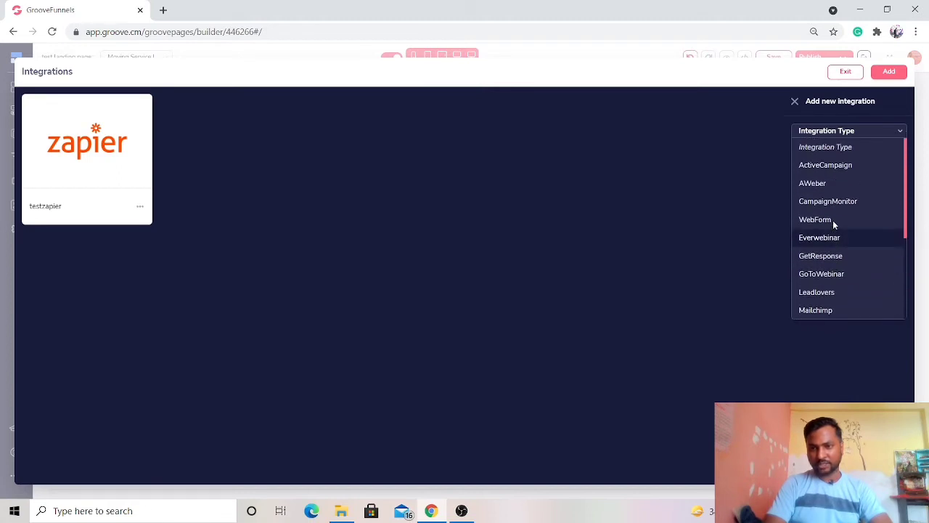
{"action": "scroll", "coordinate": [834, 225], "scroll_direction": "down", "scroll_amount": 5}
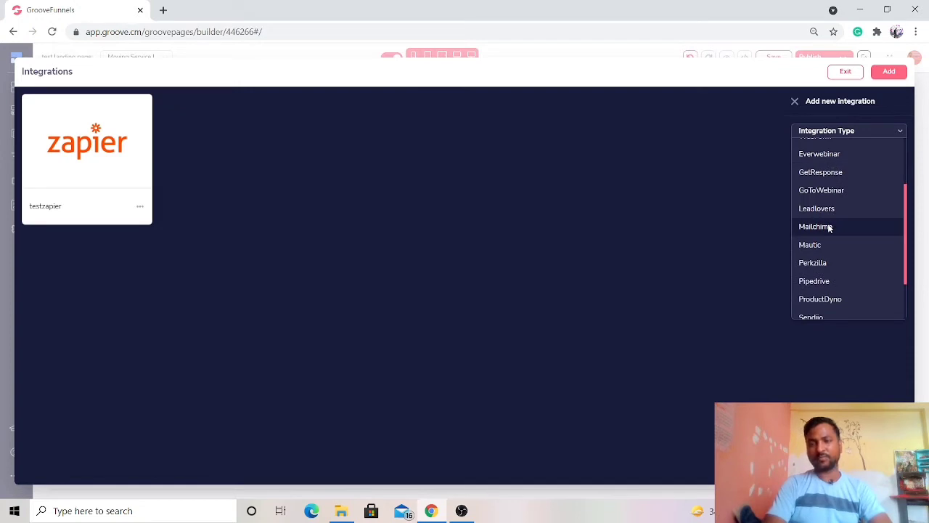
{"action": "left_click", "coordinate": [830, 227]}
{"action": "left_click", "coordinate": [867, 154]}
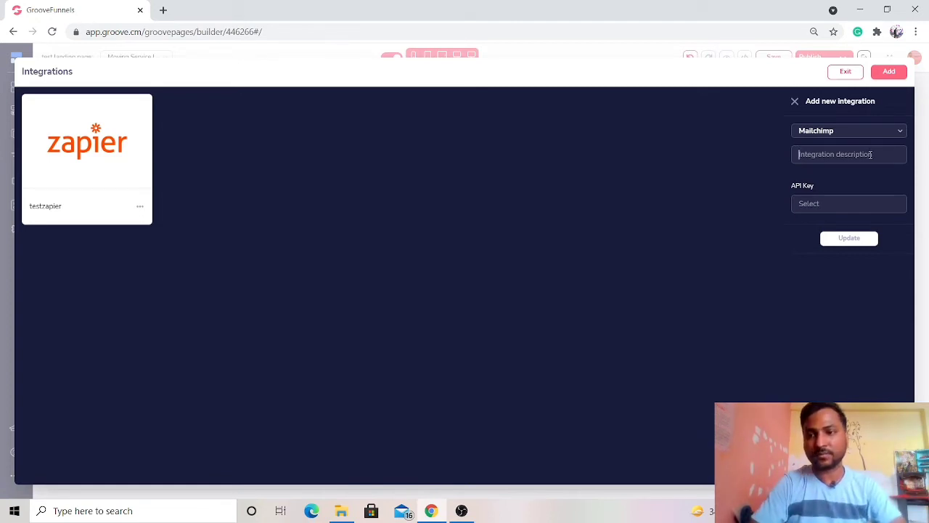
{"action": "type", "text": "mail"}
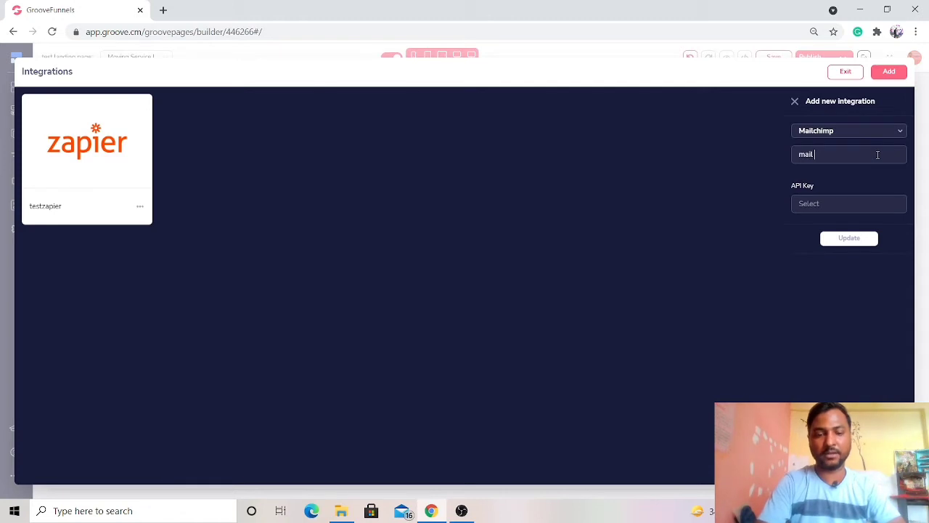
{"action": "type", "text": "ch"}
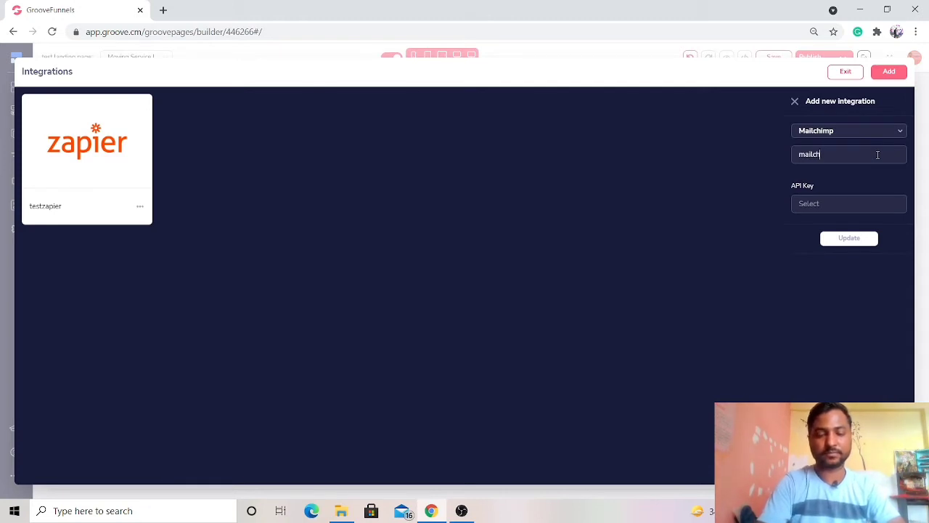
{"action": "type", "text": "imp test"}
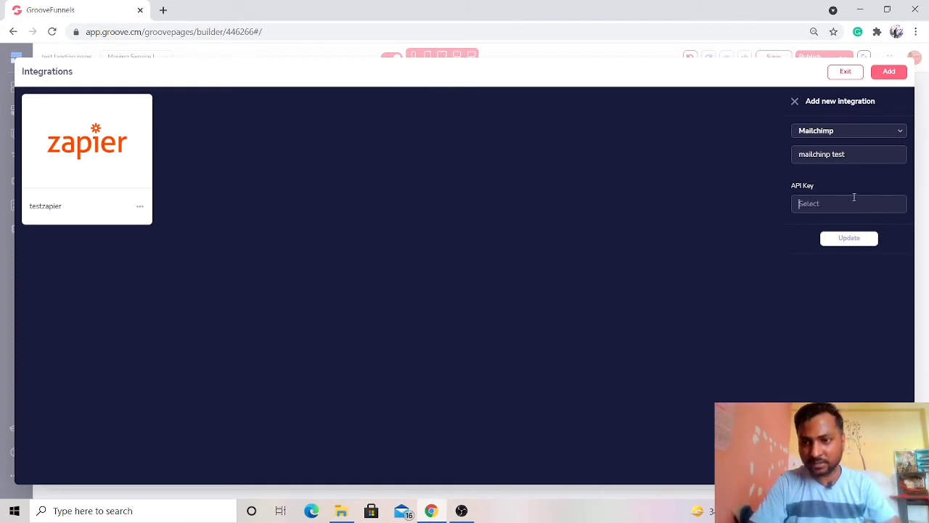
- Try Zapier as the type of the new integration, and return it to Mailchimp
{"action": "left_click", "coordinate": [875, 130]}
{"action": "scroll", "coordinate": [854, 269], "scroll_direction": "down", "scroll_amount": 3}
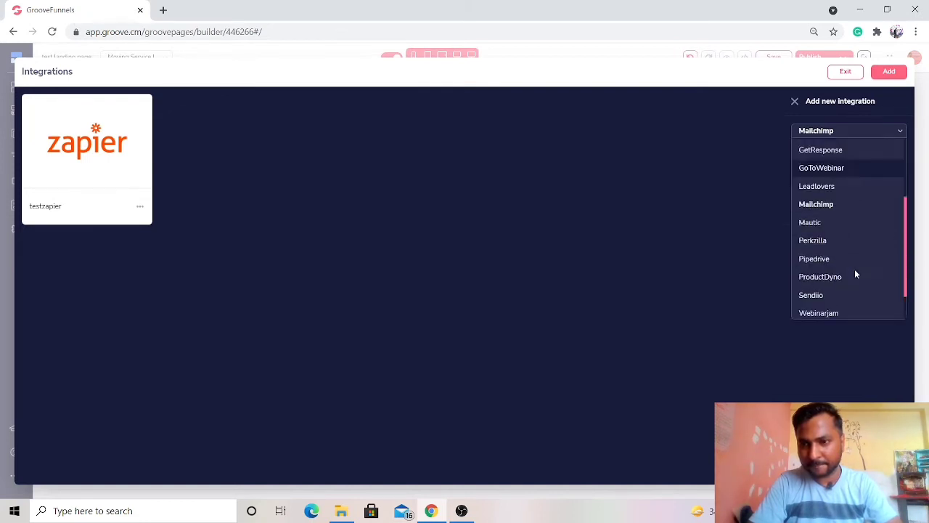
{"action": "left_click", "coordinate": [809, 309]}
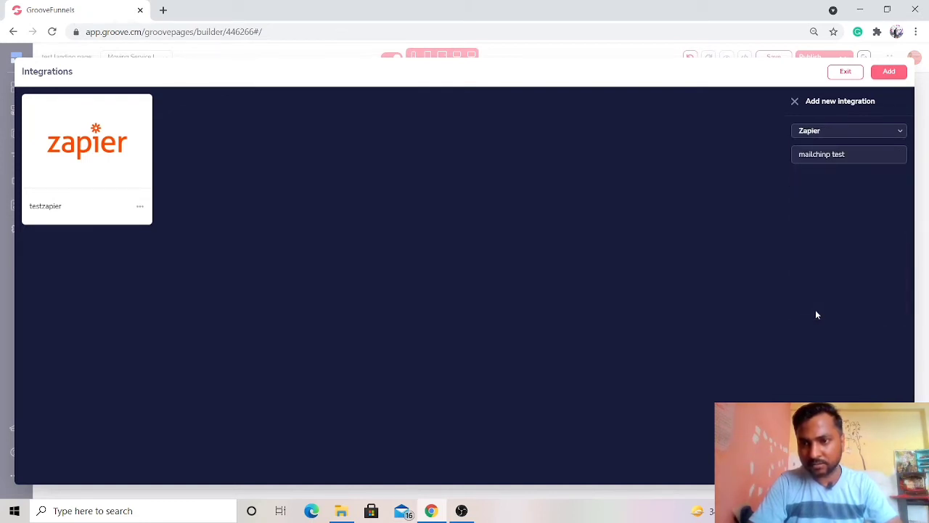
{"action": "left_click", "coordinate": [859, 159]}
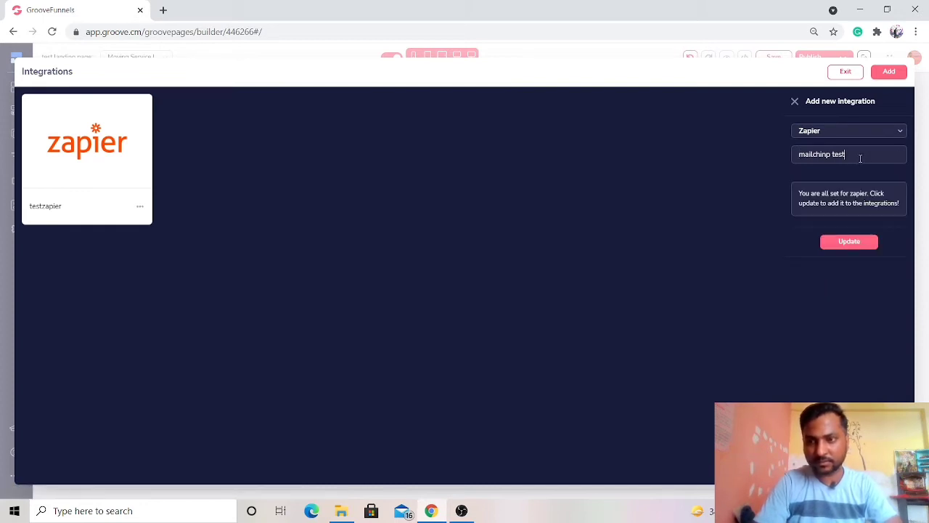
{"action": "left_click", "coordinate": [891, 130]}
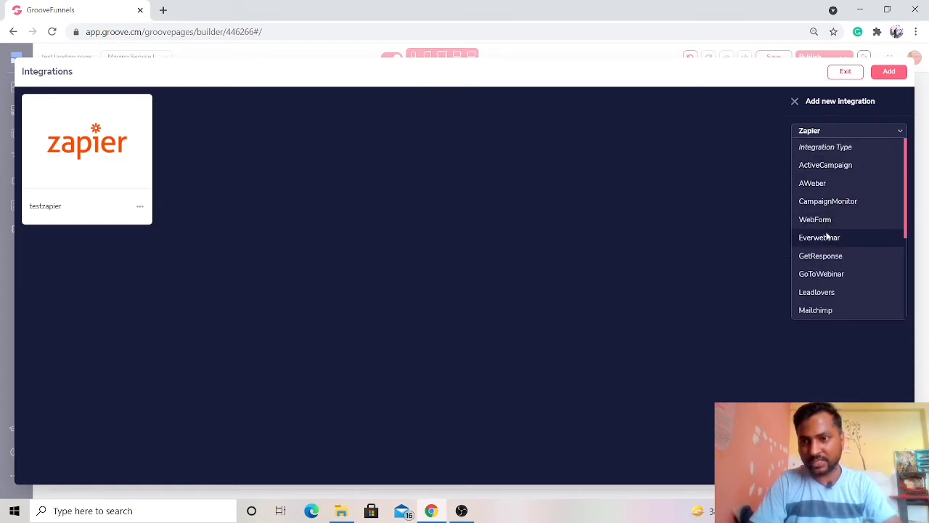
{"action": "left_click", "coordinate": [819, 310]}
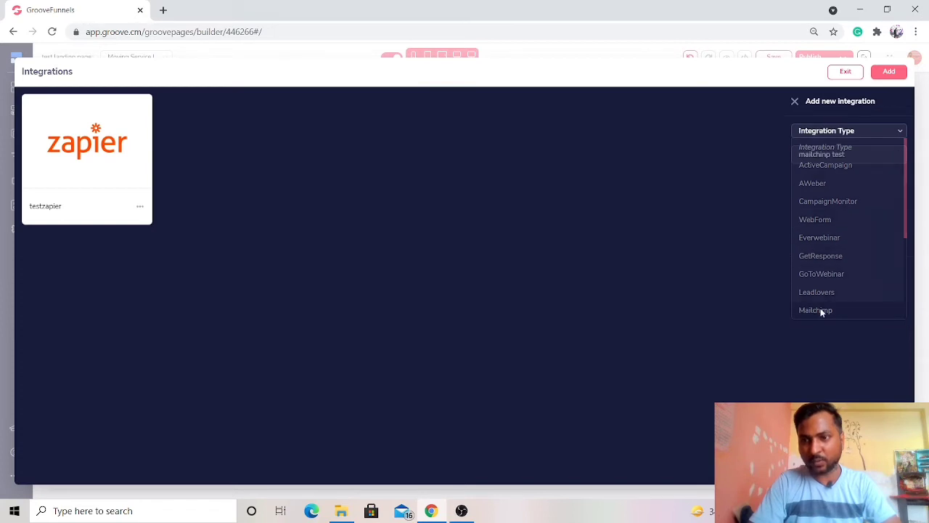
{"action": "left_click", "coordinate": [839, 203]}
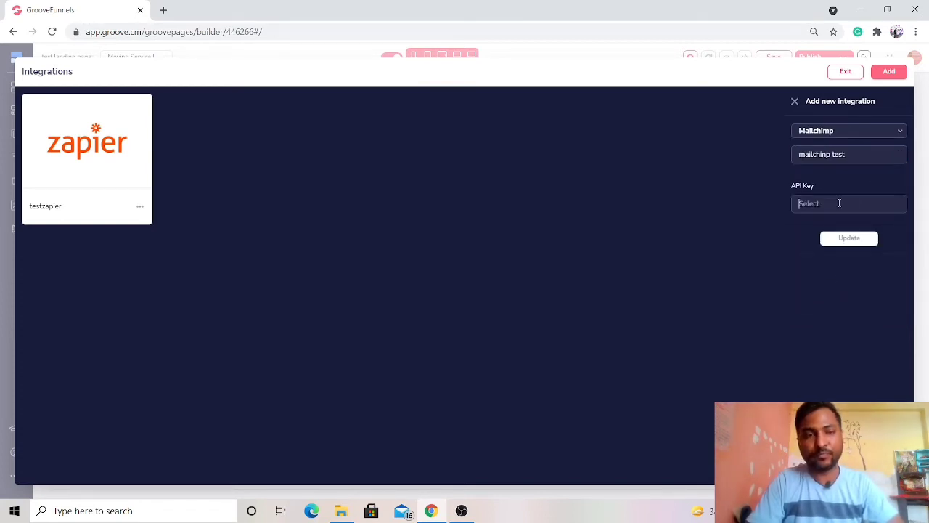
- Add the new integration as type Zapier with the description "zapier test 2", and leave the integrations overview
{"action": "left_click", "coordinate": [867, 138]}
{"action": "scroll", "coordinate": [854, 287], "scroll_direction": "down", "scroll_amount": 3}
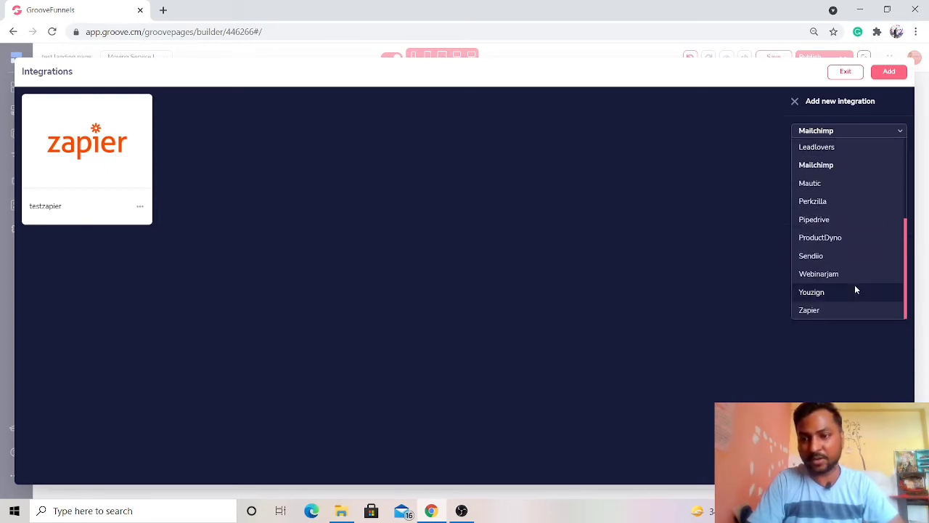
{"action": "left_click", "coordinate": [836, 311]}
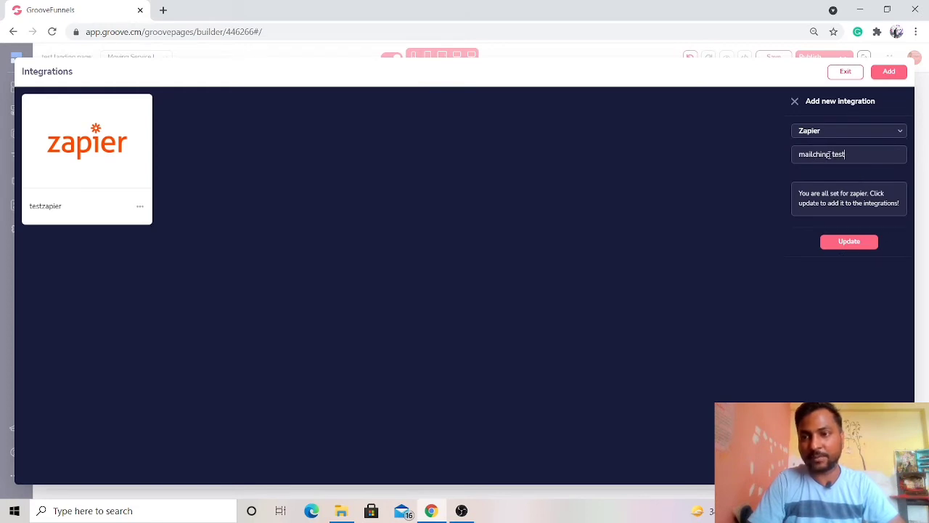
{"action": "key", "text": "BackSpace"}
{"action": "key", "text": "BackSpace"}
{"action": "key", "text": "BackSpace"}
{"action": "key", "text": "BackSpace"}
{"action": "key", "text": "BackSpace"}
{"action": "key", "text": "BackSpace"}
{"action": "key", "text": "BackSpace"}
{"action": "key", "text": "BackSpace"}
{"action": "key", "text": "BackSpace"}
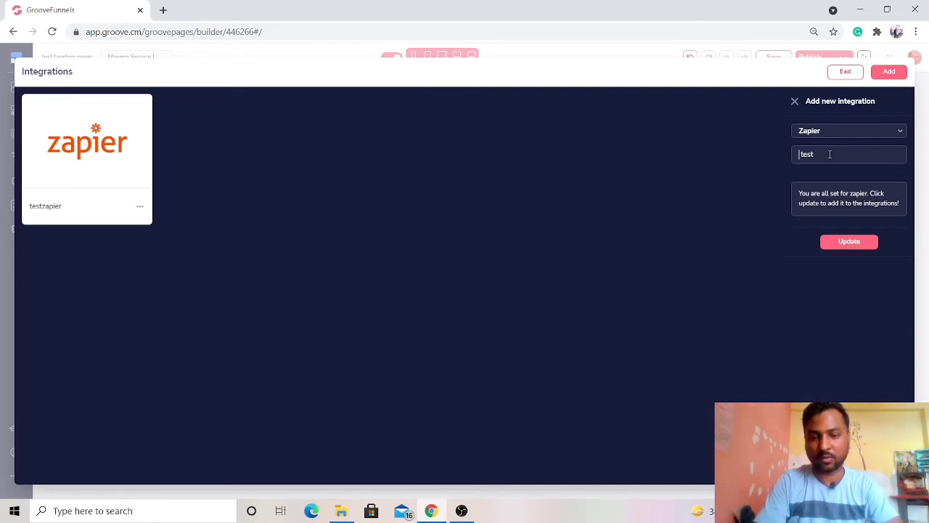
{"action": "type", "text": "zapi "}
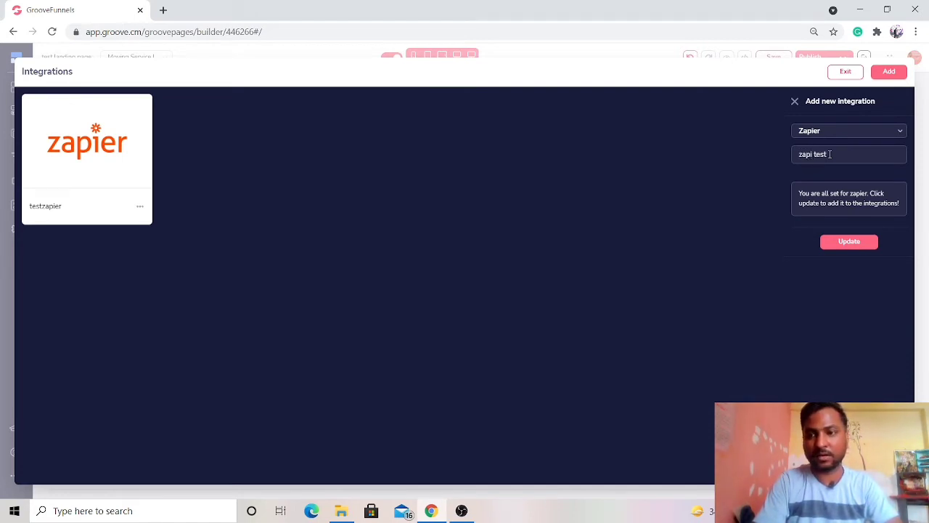
{"action": "type", "text": "er"}
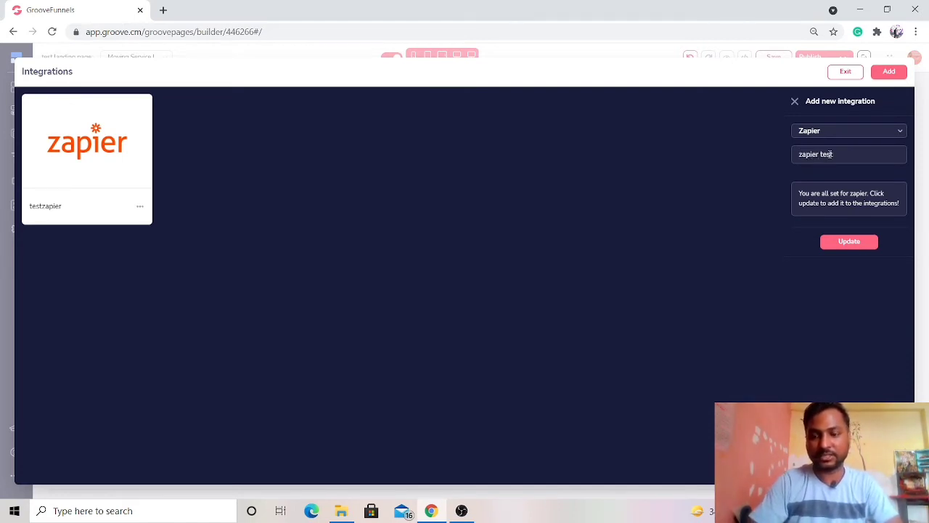
{"action": "type", "text": " test 2"}
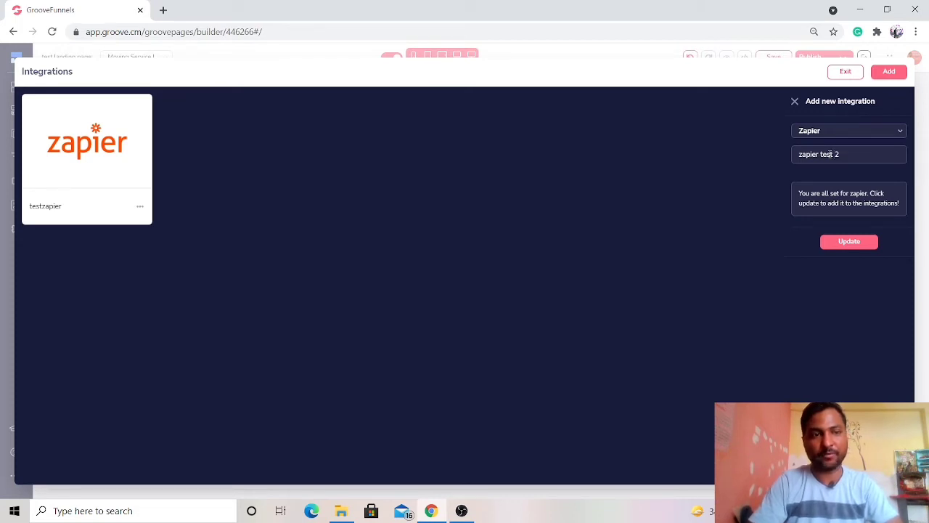
{"action": "left_click", "coordinate": [858, 245]}
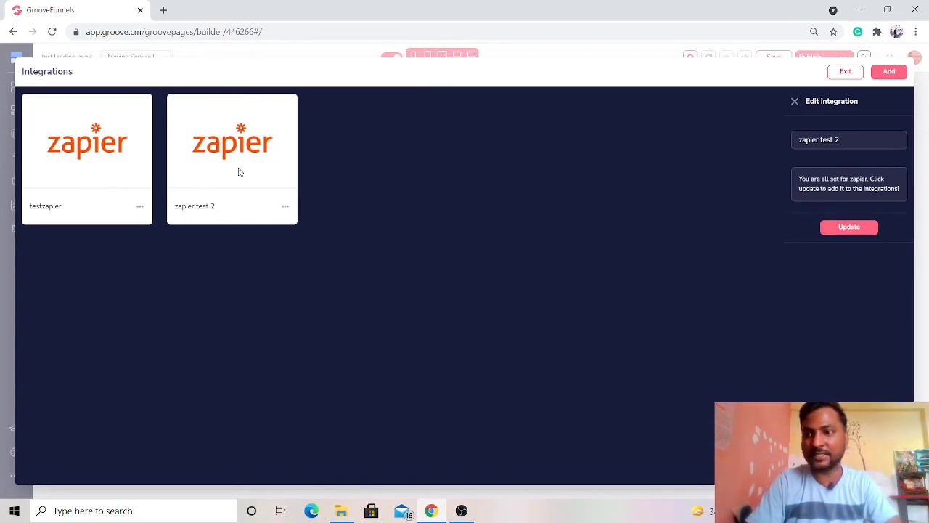
{"action": "left_click", "coordinate": [842, 72]}
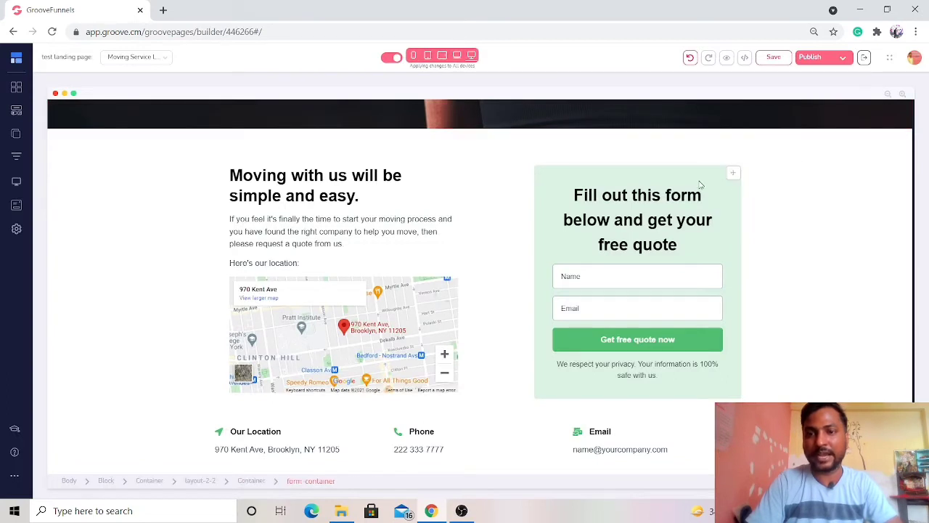
- Assign the "zapier test 2" integration to the form container of the free quote form
{"action": "left_click", "coordinate": [699, 184]}
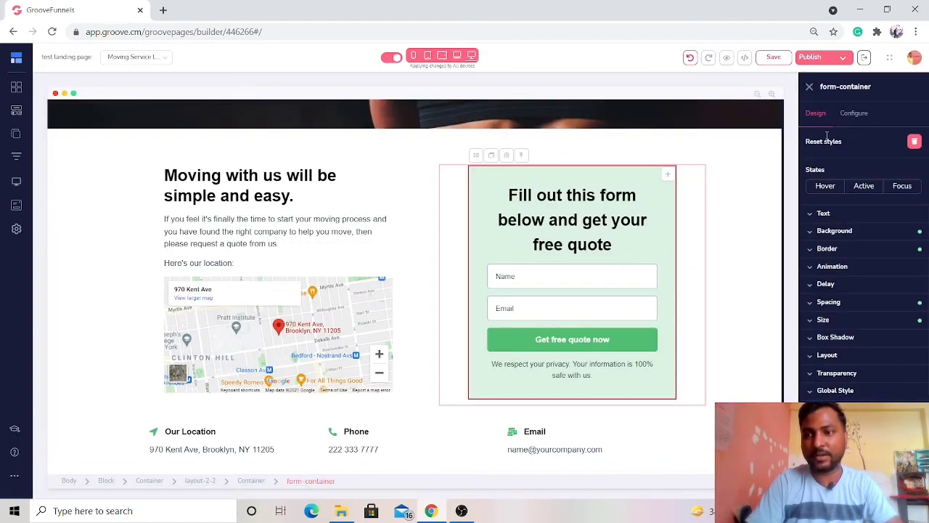
{"action": "left_click", "coordinate": [856, 114]}
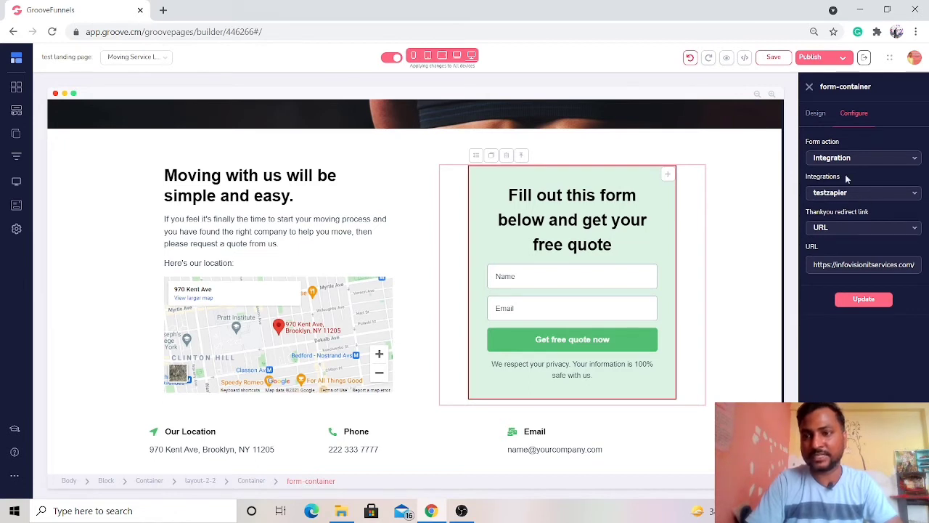
{"action": "left_click", "coordinate": [878, 194]}
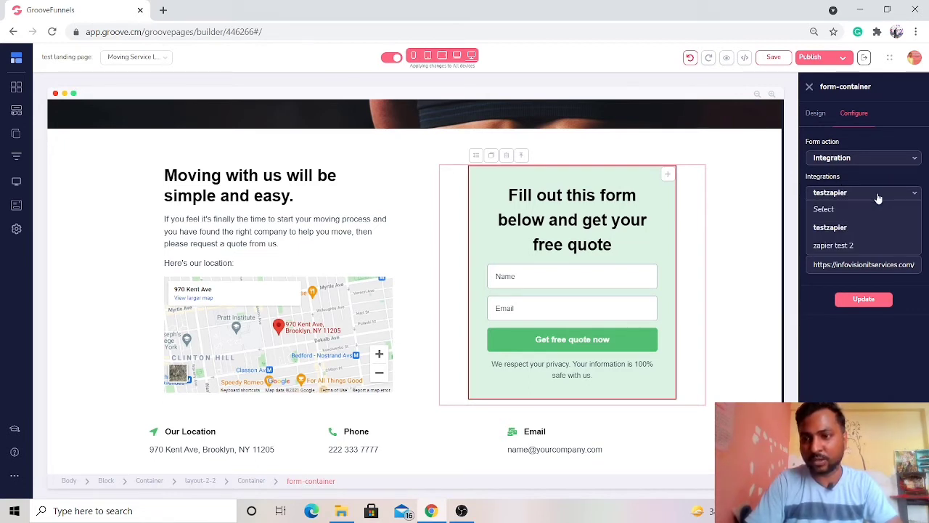
{"action": "left_click", "coordinate": [848, 246]}
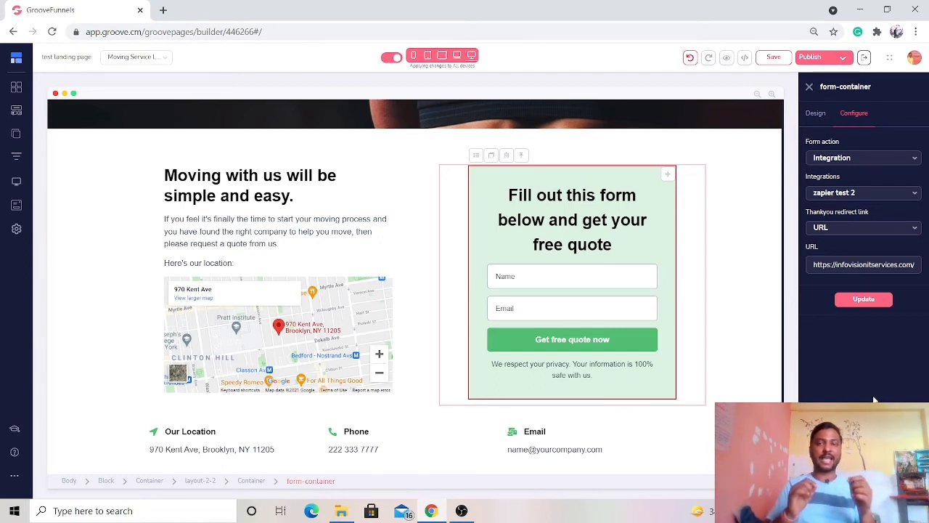
- Switch the quote form's thank-you redirect link to Page and check which pages can be linked
{"action": "left_click", "coordinate": [881, 228]}
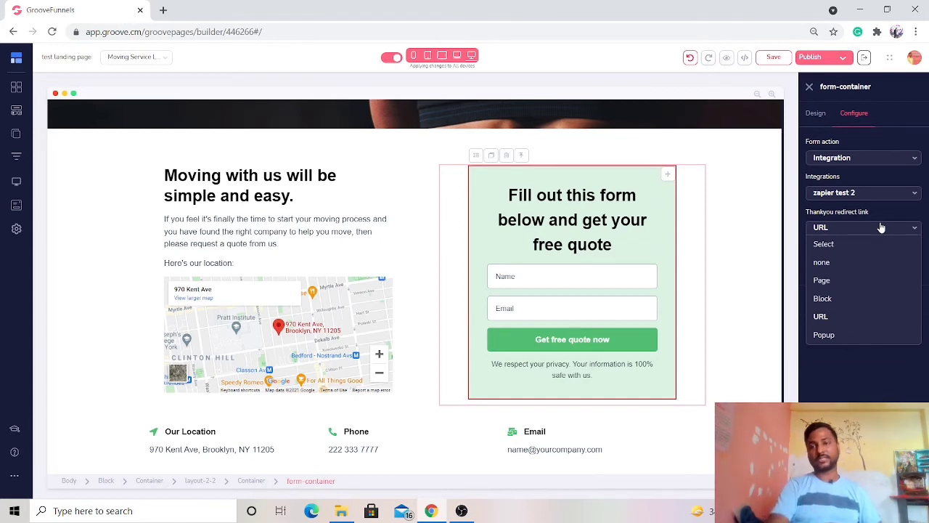
{"action": "left_click", "coordinate": [840, 281]}
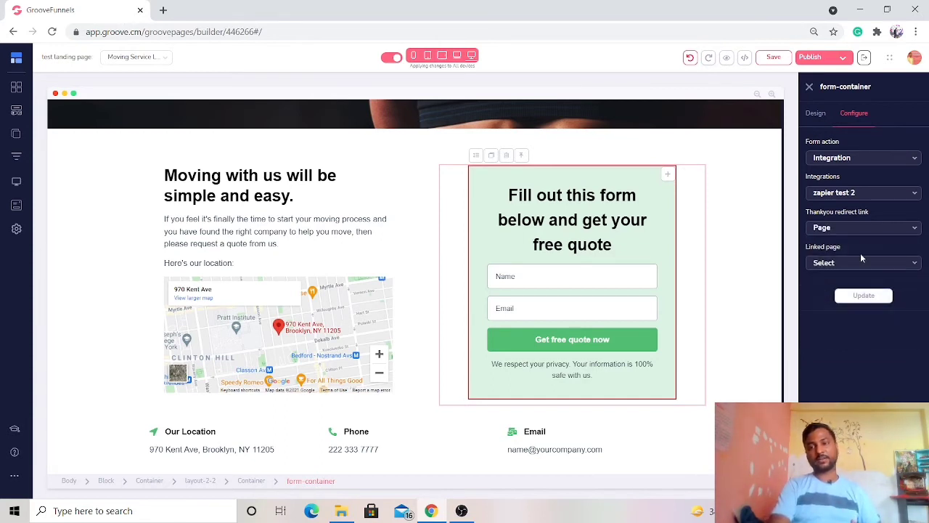
{"action": "left_click", "coordinate": [861, 260]}
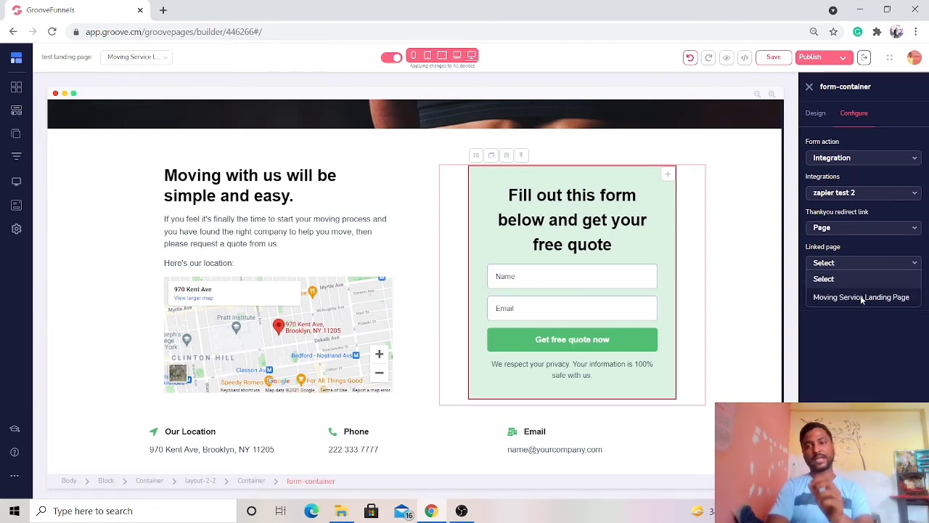
- Try Block as the quote form's thank-you redirect link and check which page blocks can be linked
{"action": "left_click", "coordinate": [867, 227]}
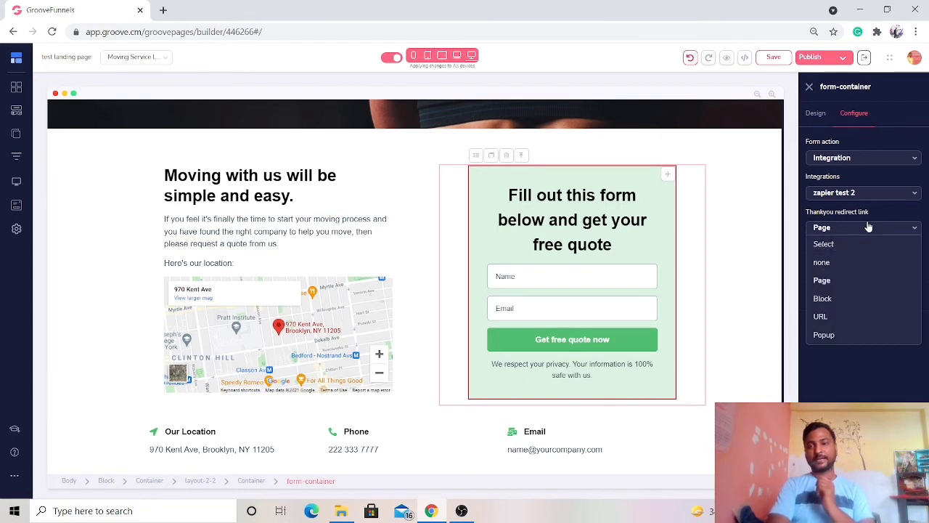
{"action": "left_click", "coordinate": [834, 302]}
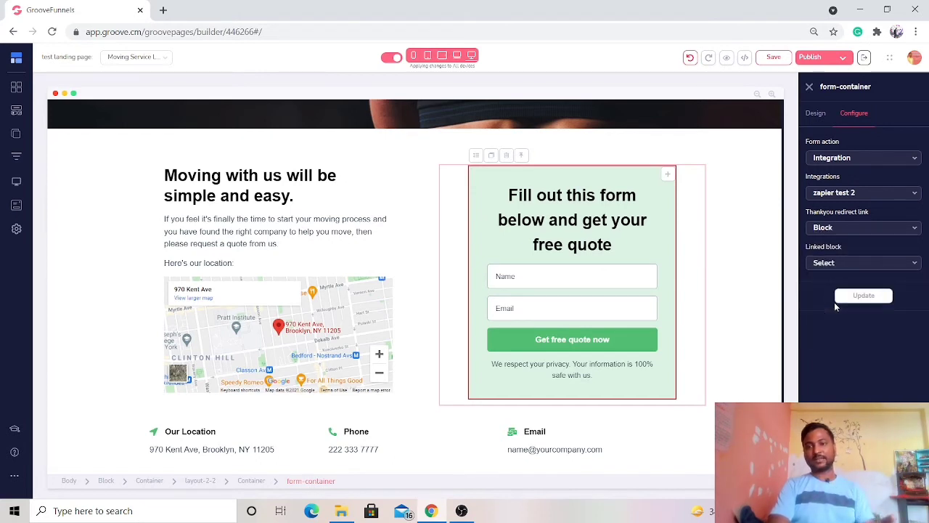
{"action": "left_click", "coordinate": [870, 265]}
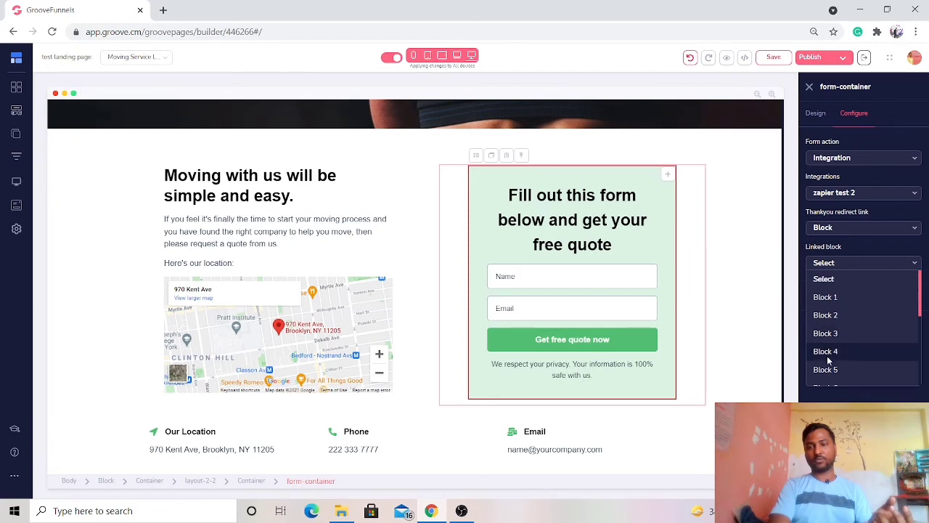
{"action": "scroll", "coordinate": [827, 358], "scroll_direction": "down", "scroll_amount": 3}
{"action": "scroll", "coordinate": [828, 363], "scroll_direction": "down", "scroll_amount": 1}
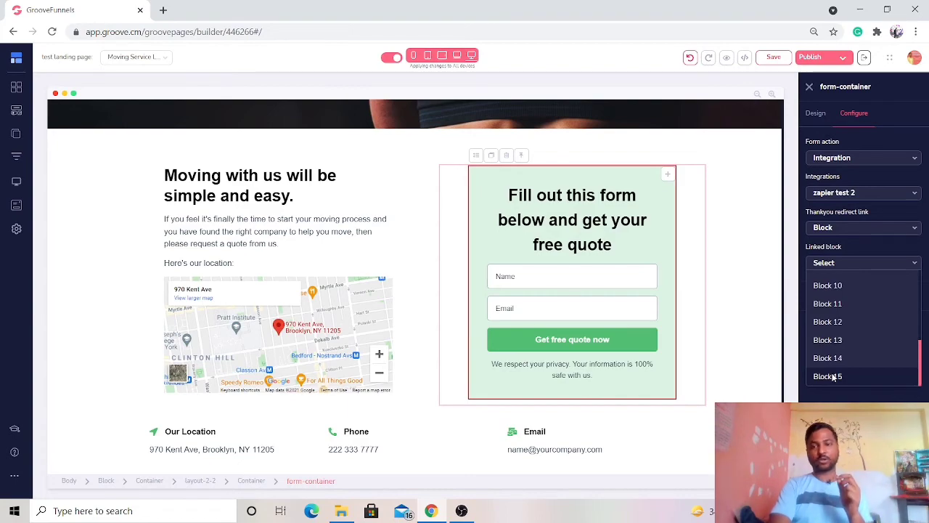
{"action": "scroll", "coordinate": [717, 231], "scroll_direction": "up", "scroll_amount": 10}
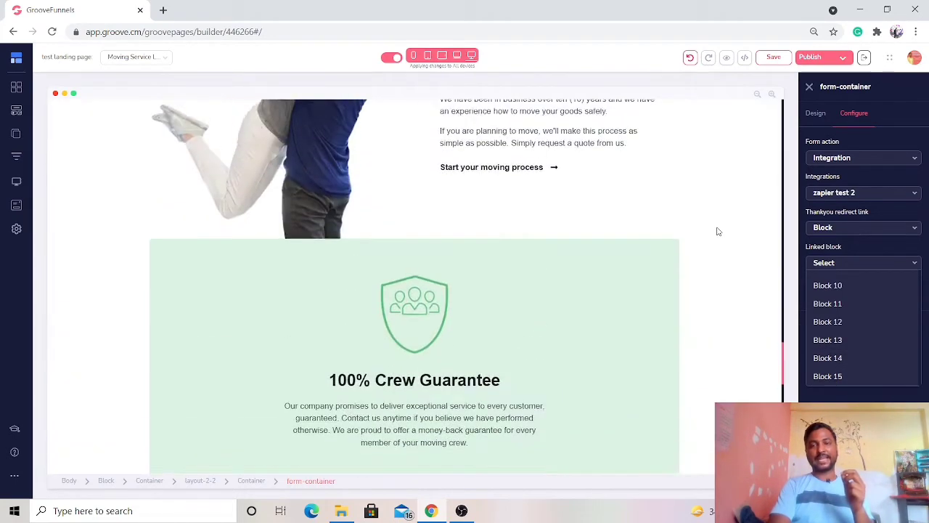
{"action": "scroll", "coordinate": [717, 231], "scroll_direction": "up", "scroll_amount": 15}
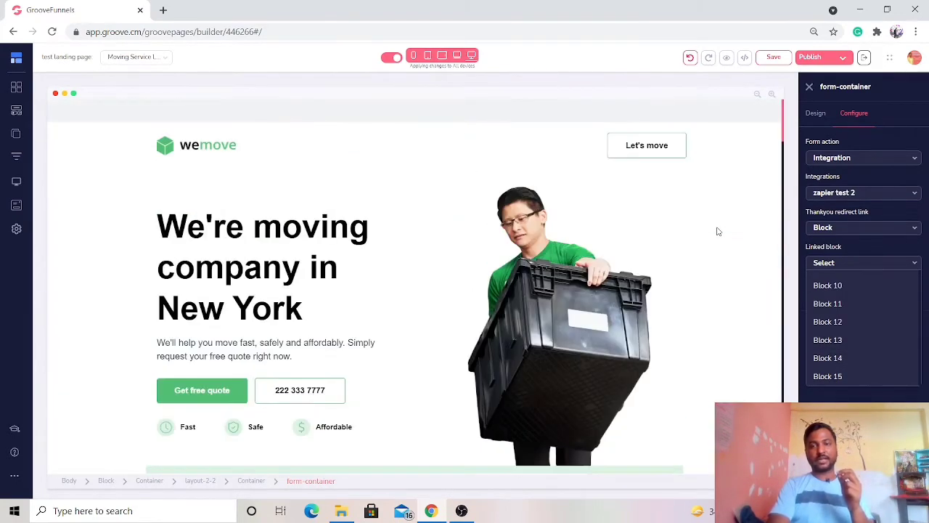
{"action": "scroll", "coordinate": [717, 231], "scroll_direction": "down", "scroll_amount": 10}
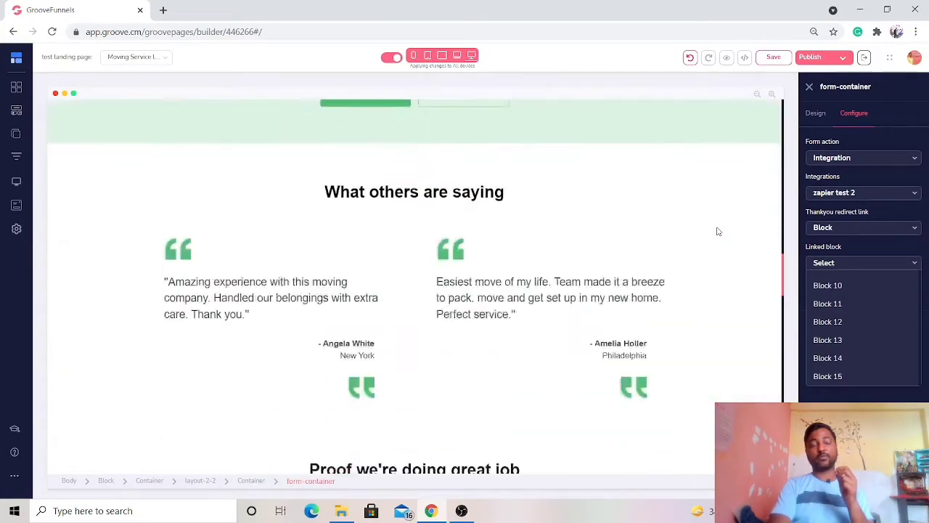
{"action": "scroll", "coordinate": [717, 231], "scroll_direction": "down", "scroll_amount": 15}
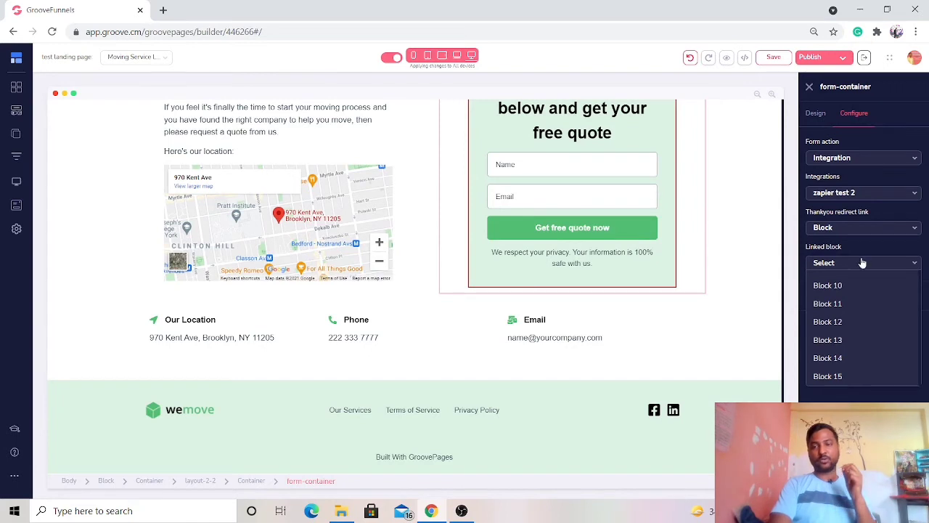
{"action": "left_click", "coordinate": [886, 267]}
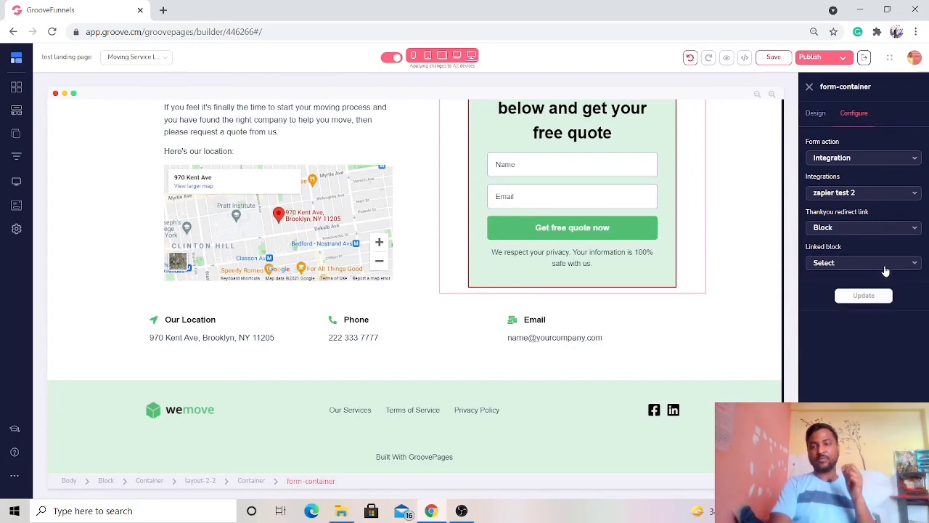
{"action": "left_click", "coordinate": [874, 228]}
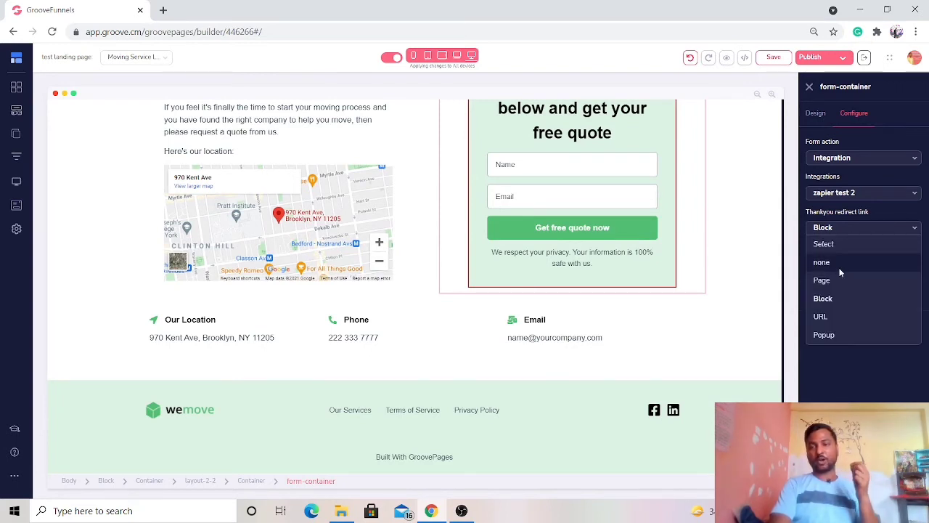
{"action": "left_click", "coordinate": [821, 317]}
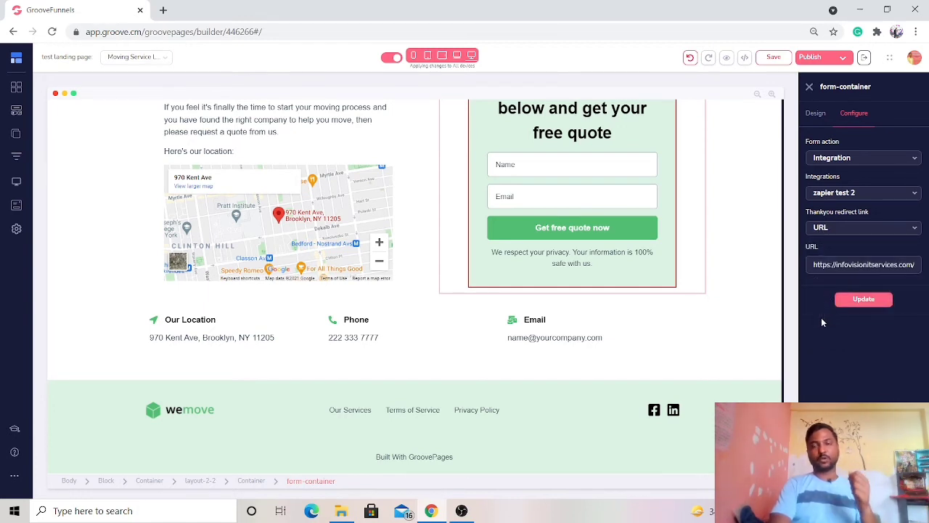
{"action": "left_click_drag", "start_coordinate": [858, 264], "coordinate": [914, 264]}
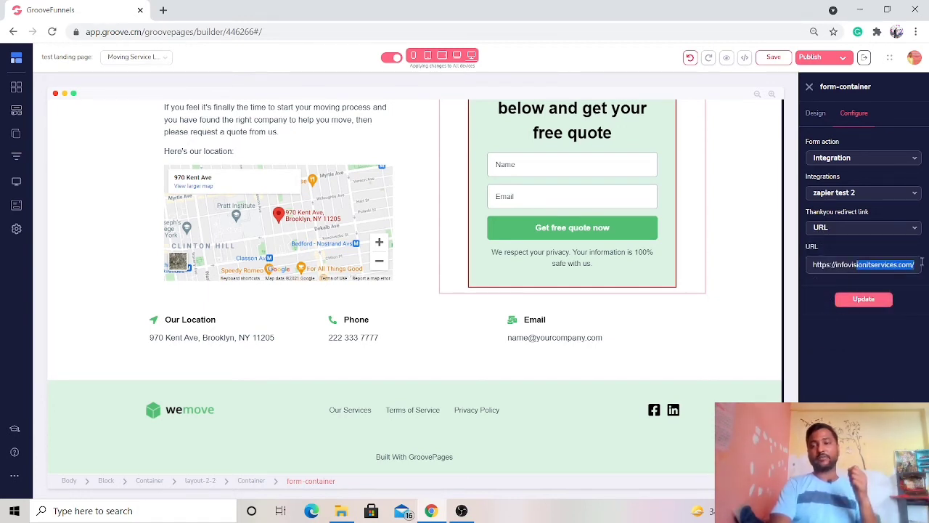
{"action": "left_click", "coordinate": [863, 299]}
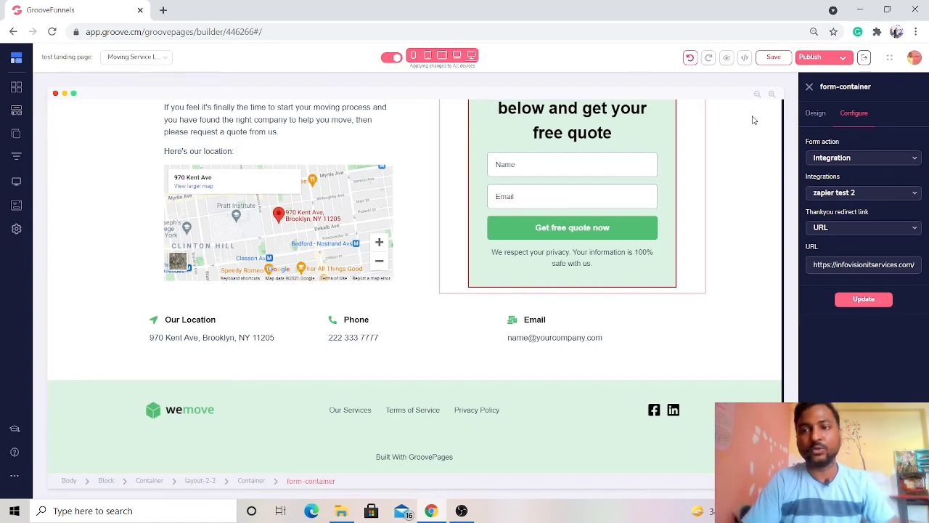
{"action": "left_click", "coordinate": [813, 114]}
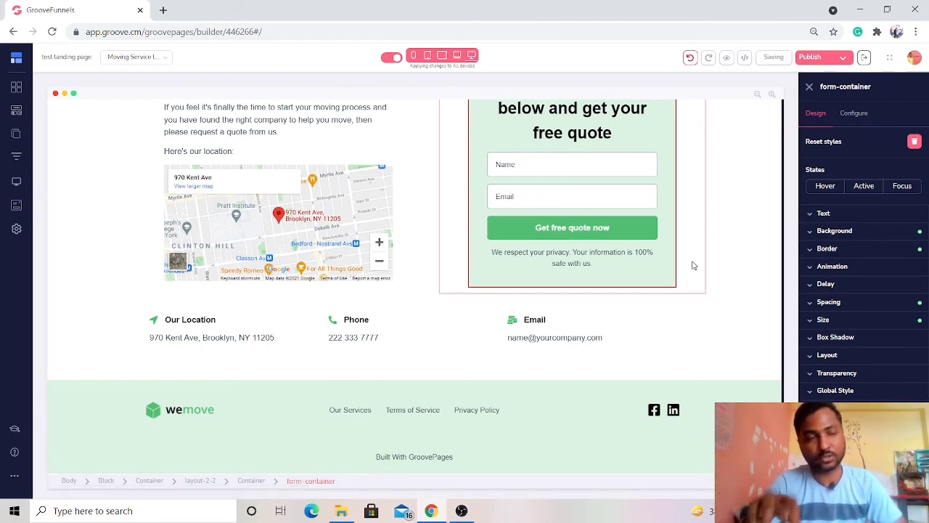
{"action": "left_click", "coordinate": [663, 170]}
{"action": "left_click", "coordinate": [662, 187]}
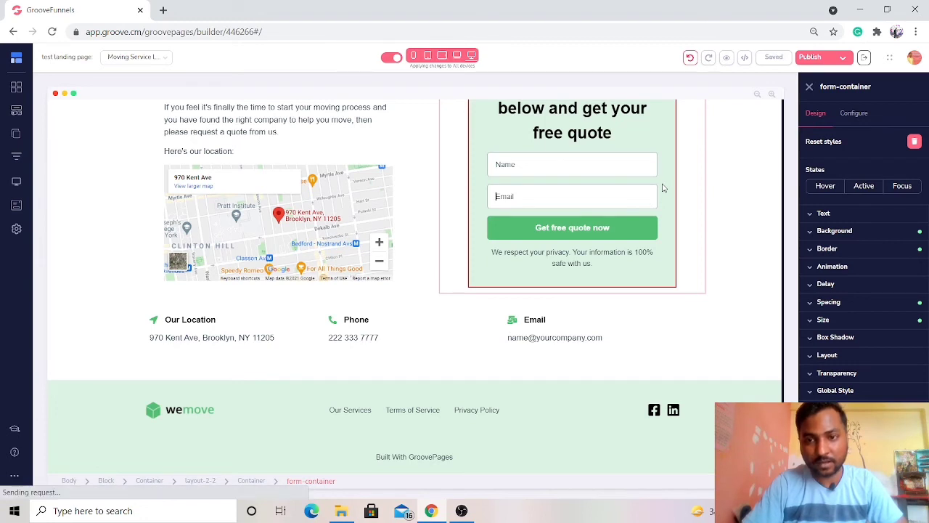
{"action": "left_click", "coordinate": [518, 151]}
{"action": "scroll", "coordinate": [518, 150], "scroll_direction": "up", "scroll_amount": 3}
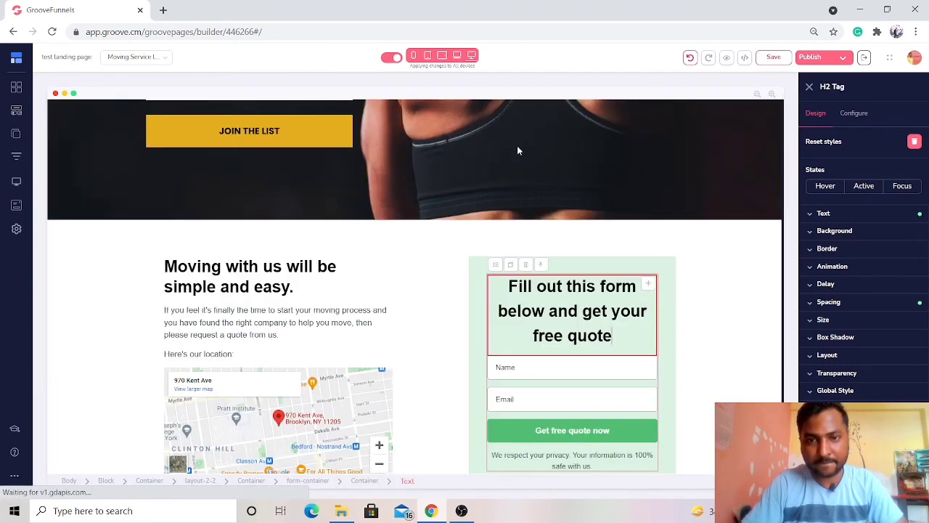
{"action": "left_click", "coordinate": [559, 386]}
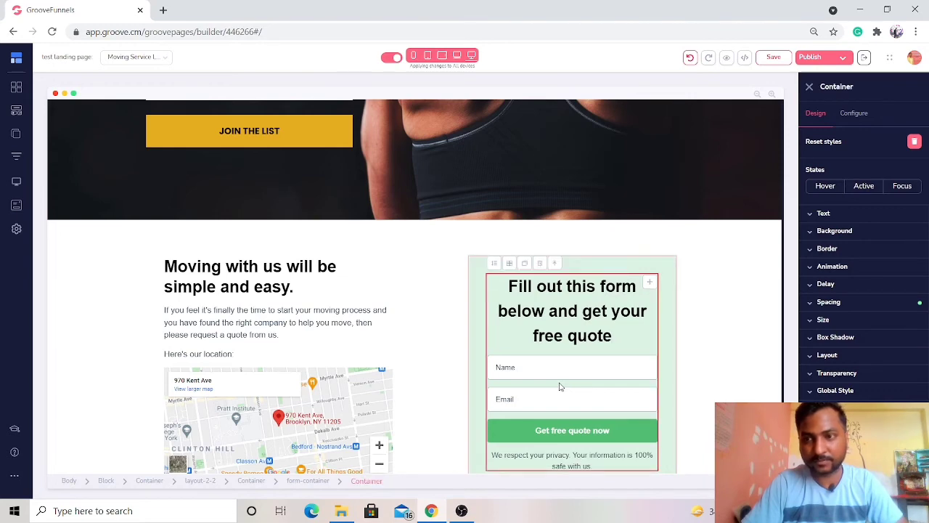
{"action": "left_click", "coordinate": [619, 353]}
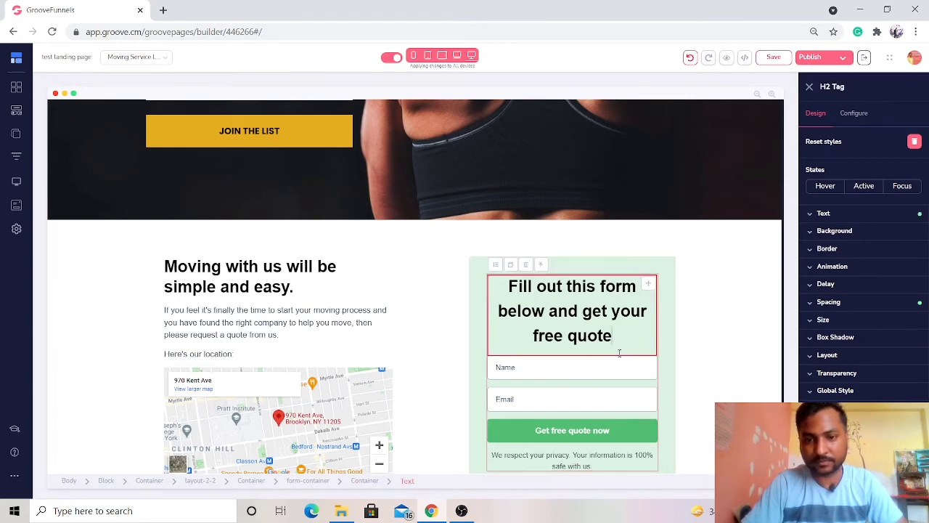
- Check the configuration of the quote form's Name input and duplicate the field
{"action": "left_click", "coordinate": [619, 368]}
{"action": "scroll", "coordinate": [619, 370], "scroll_direction": "down", "scroll_amount": 3}
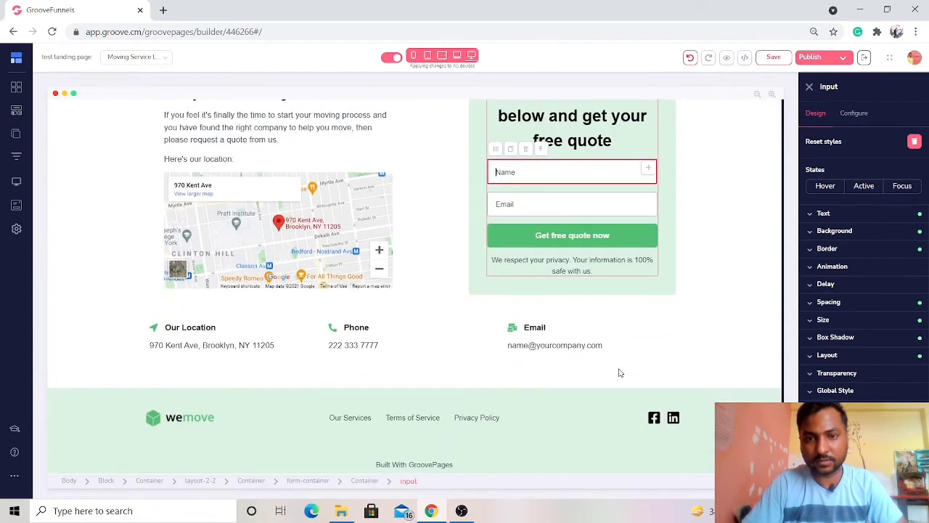
{"action": "left_click", "coordinate": [857, 114]}
{"action": "left_click", "coordinate": [816, 114]}
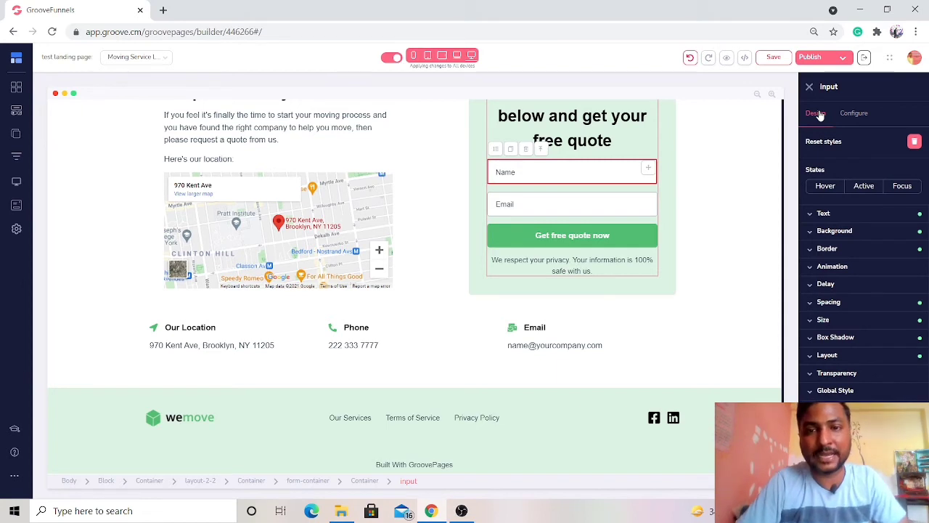
{"action": "left_click", "coordinate": [851, 118]}
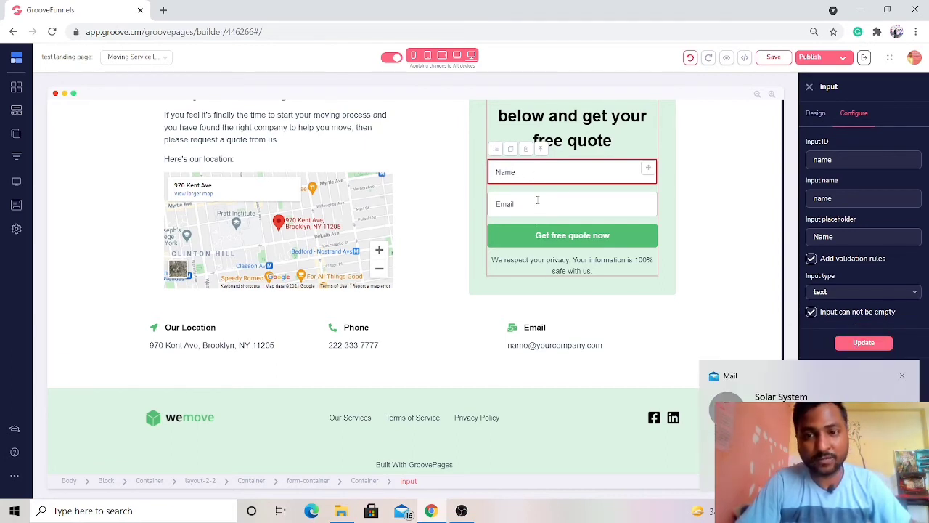
{"action": "left_click", "coordinate": [511, 150]}
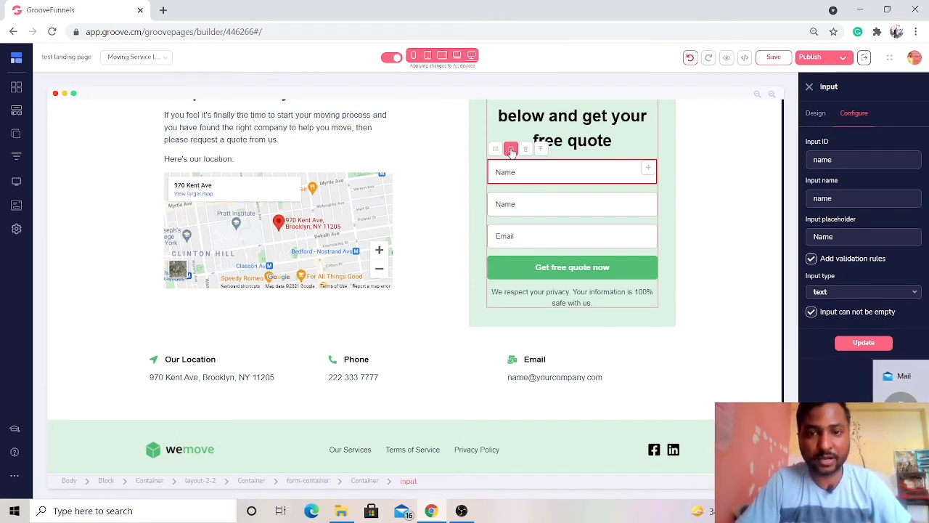
- Set the input ID, input name and placeholder of the duplicated Name field to "Phone" and update it
{"action": "left_click", "coordinate": [537, 204]}
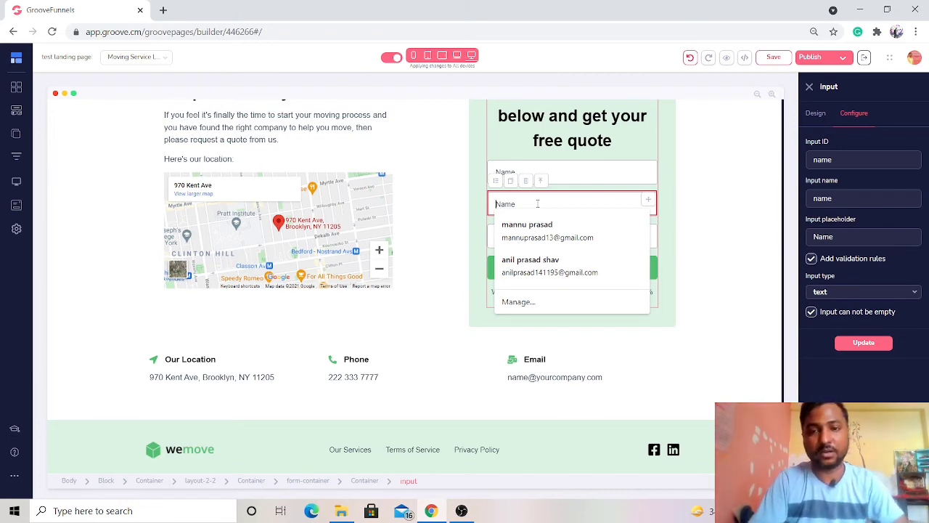
{"action": "left_click", "coordinate": [839, 162]}
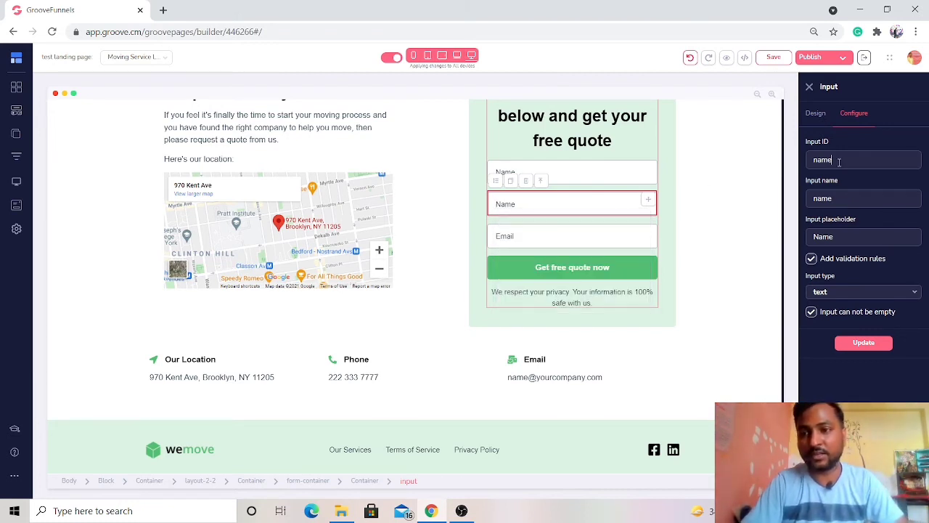
{"action": "key", "text": "BackSpace"}
{"action": "type", "text": "F"}
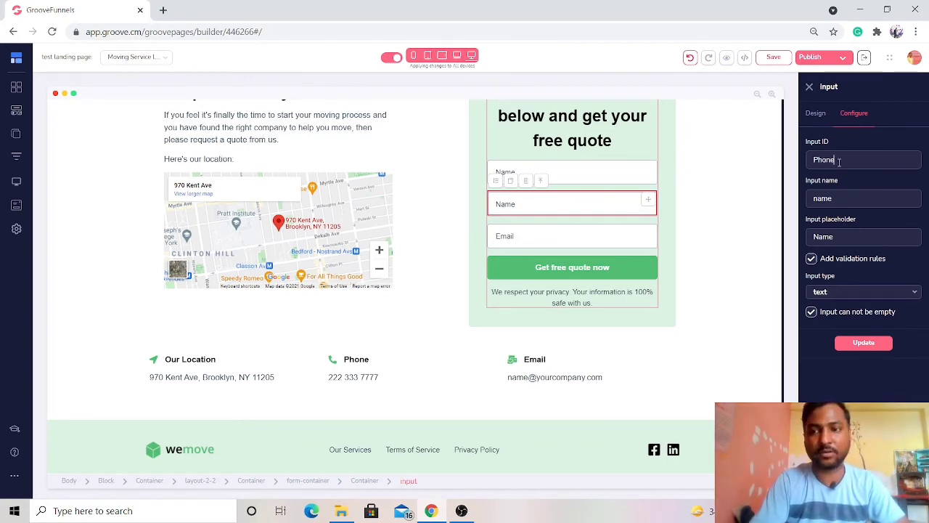
{"action": "key", "text": "Tab"}
{"action": "type", "text": "Phon"}
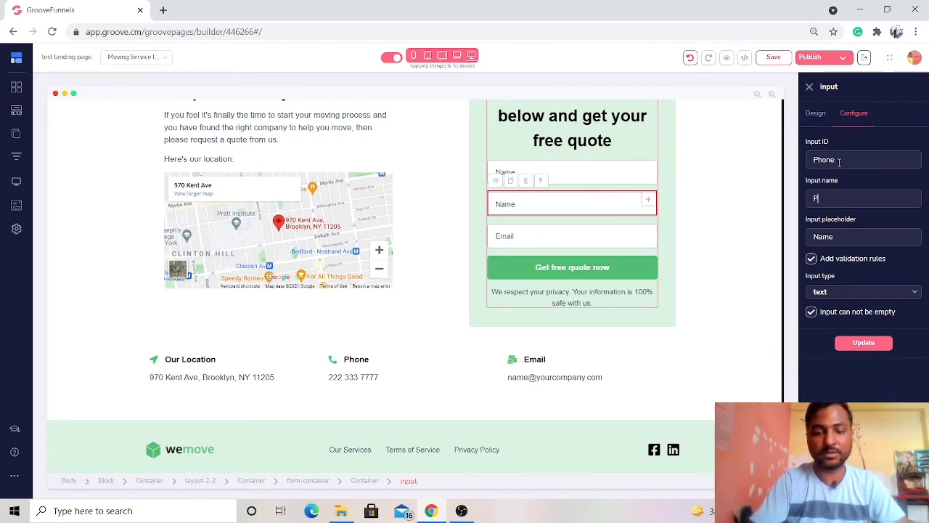
{"action": "key", "text": "Tab"}
{"action": "type", "text": "Phone"}
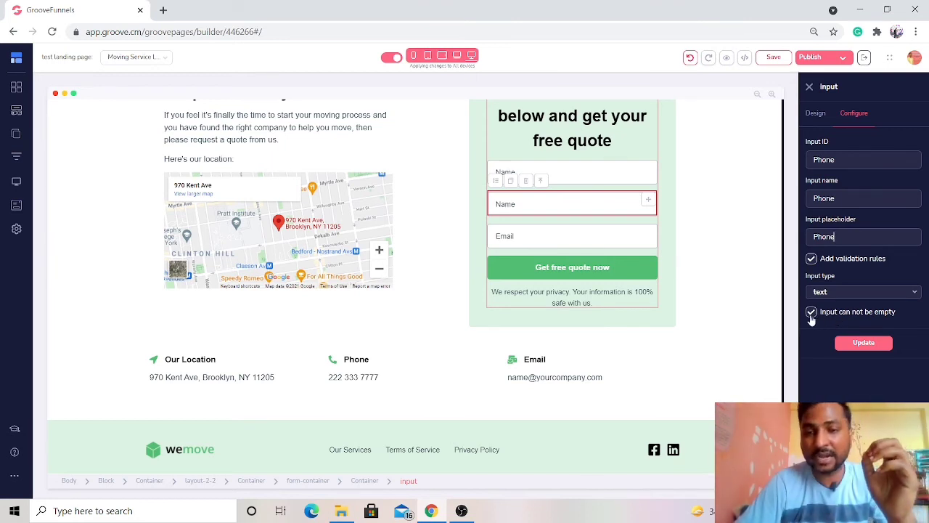
{"action": "left_click", "coordinate": [856, 343]}
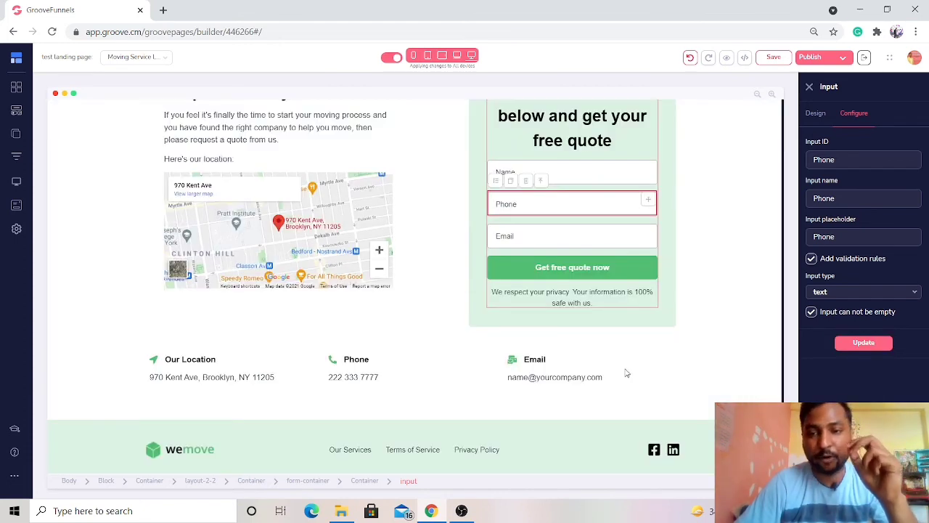
- Publish the whole website to the GroovePages subdomain in the folder "movers"
{"action": "left_click", "coordinate": [667, 272]}
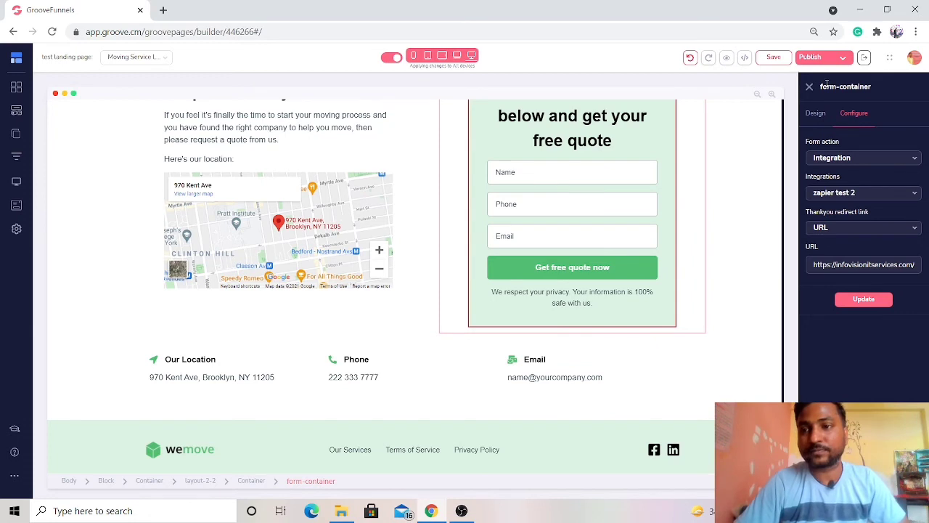
{"action": "left_click", "coordinate": [842, 57]}
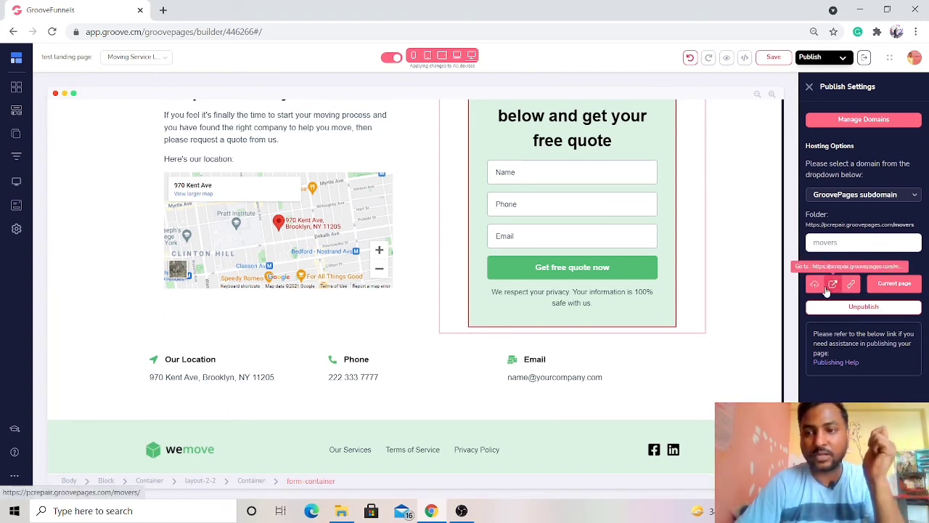
{"action": "left_click", "coordinate": [816, 284]}
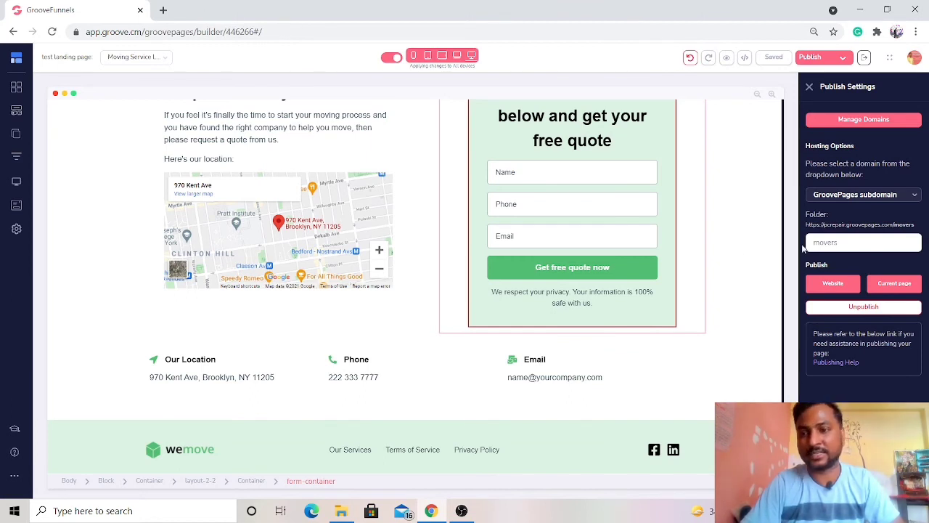
- Copy the published website's link and open it in a new browser tab
{"action": "mouse_move", "coordinate": [833, 284]}
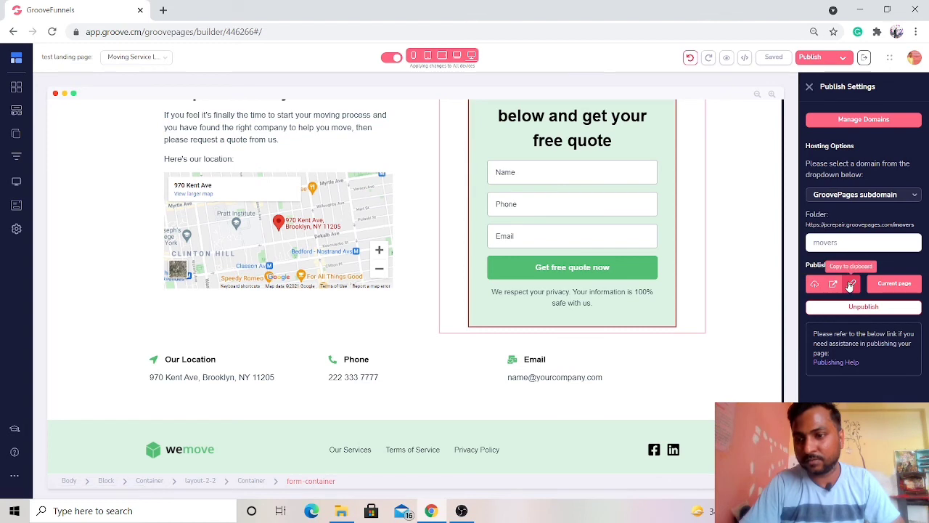
{"action": "left_click", "coordinate": [853, 284]}
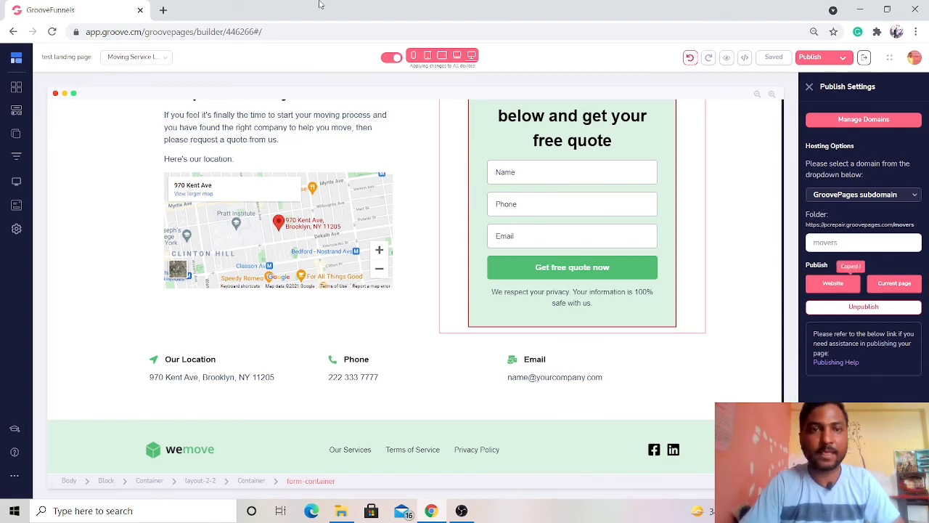
{"action": "left_click", "coordinate": [164, 10]}
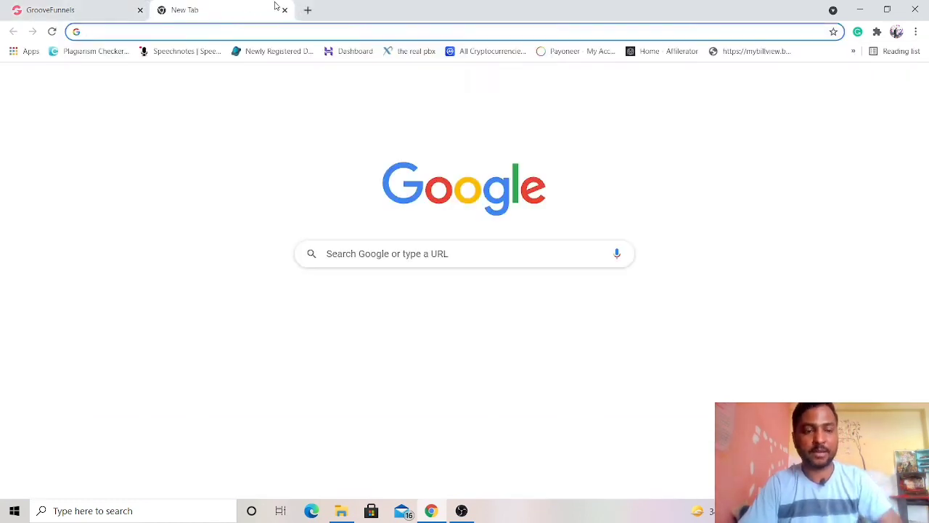
{"action": "key", "text": "ctrl+v"}
{"action": "key", "text": "Return"}
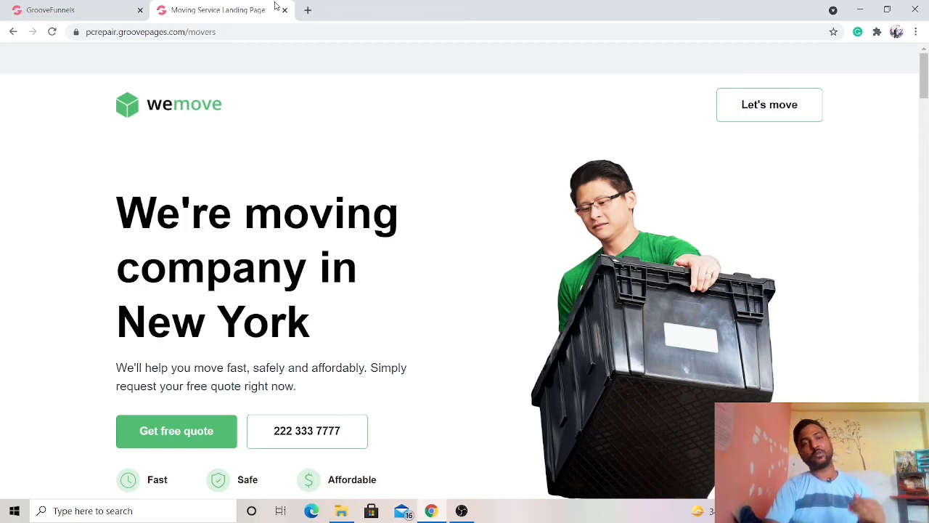
- Fill in a test contact's name and phone number in the free-quote form on the published moving-service page
{"action": "scroll", "coordinate": [532, 396], "scroll_direction": "down", "scroll_amount": 20}
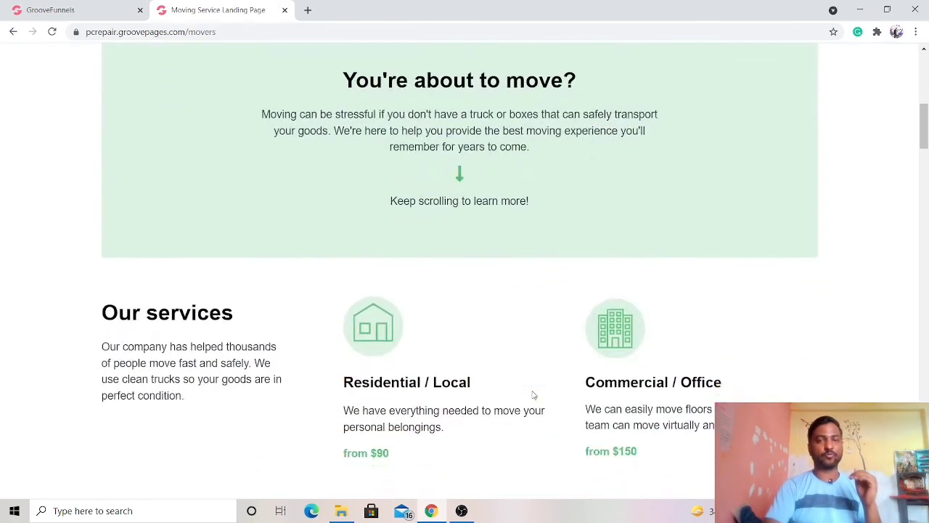
{"action": "scroll", "coordinate": [532, 391], "scroll_direction": "down", "scroll_amount": 15}
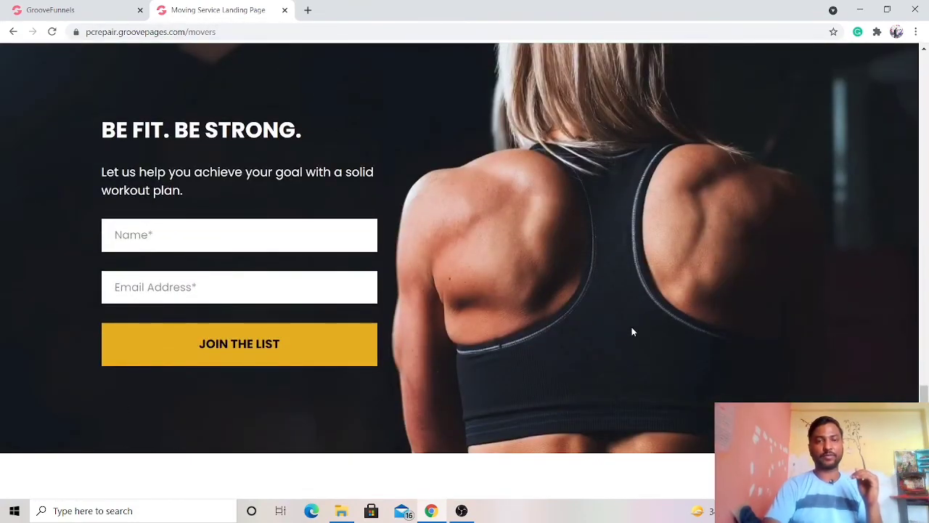
{"action": "scroll", "coordinate": [632, 332], "scroll_direction": "down", "scroll_amount": 2}
{"action": "scroll", "coordinate": [632, 332], "scroll_direction": "up", "scroll_amount": 2}
{"action": "scroll", "coordinate": [631, 332], "scroll_direction": "down", "scroll_amount": 4}
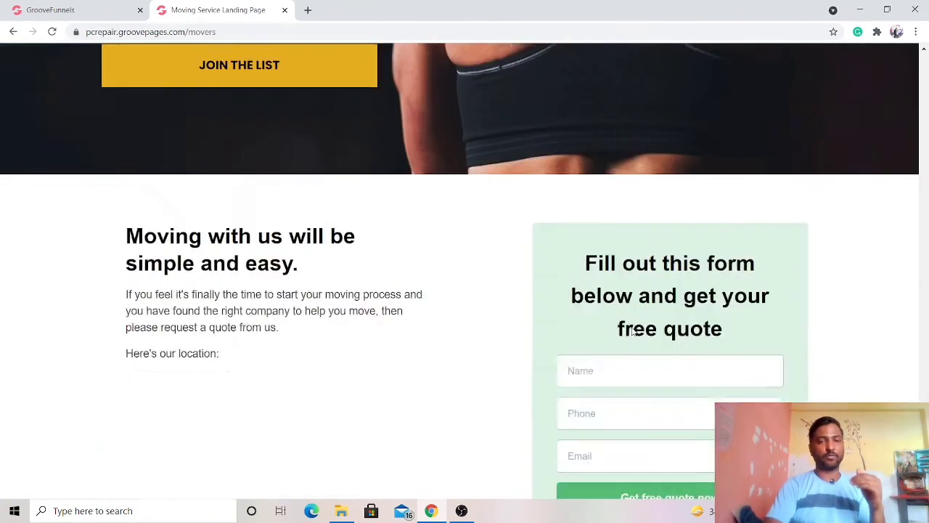
{"action": "scroll", "coordinate": [631, 332], "scroll_direction": "down", "scroll_amount": 2}
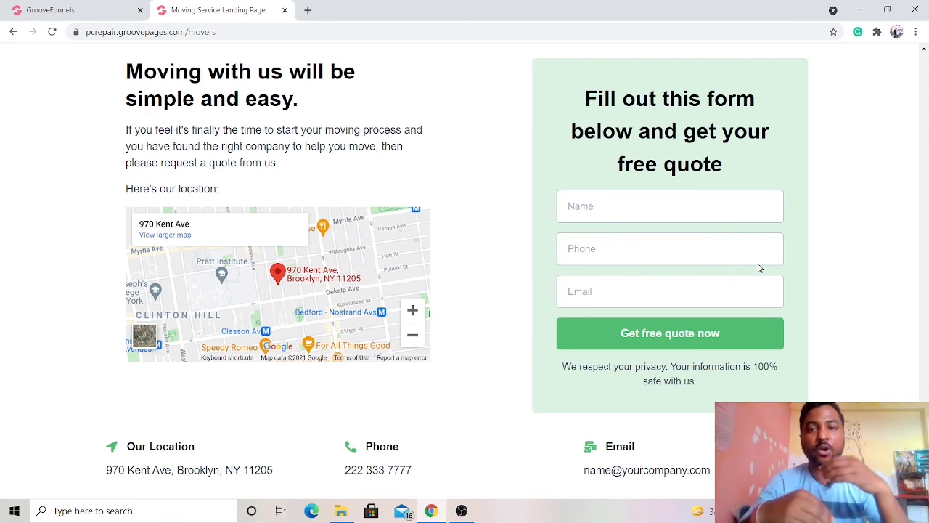
{"action": "left_click", "coordinate": [685, 208]}
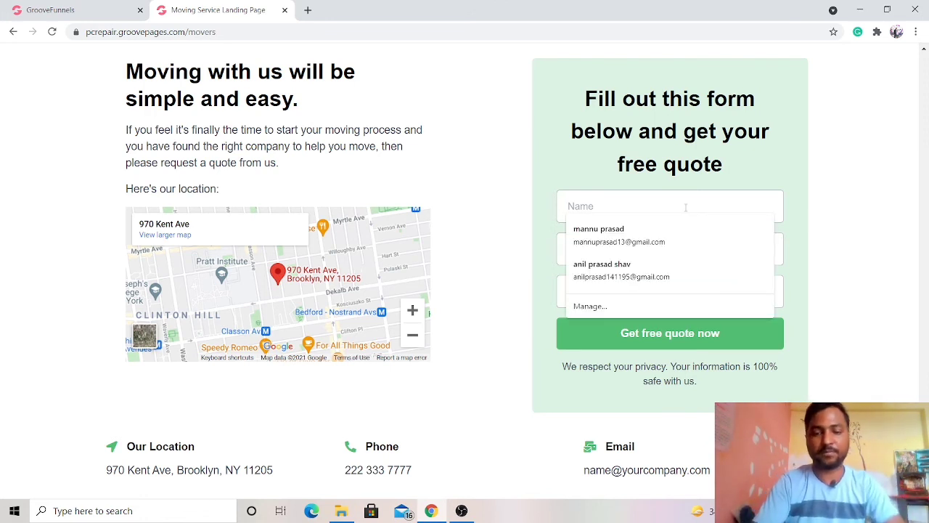
{"action": "type", "text": "mannu"}
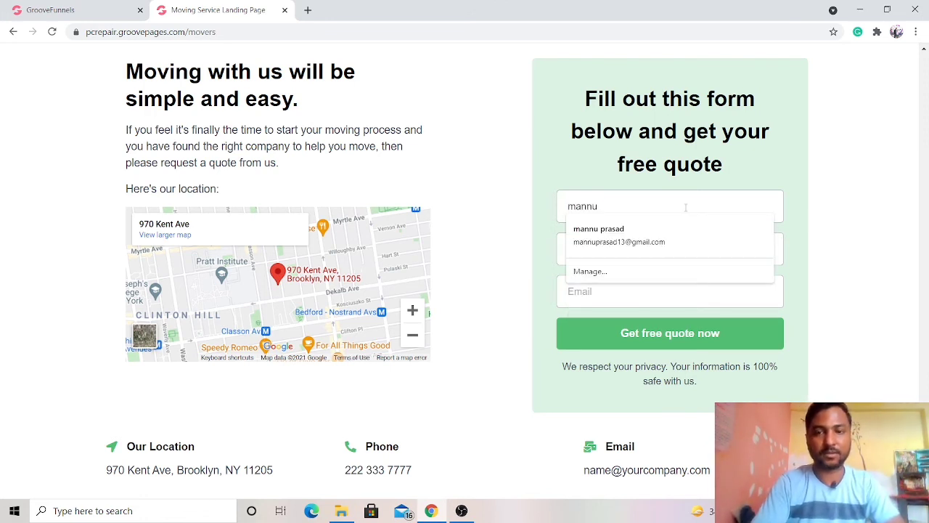
{"action": "key", "text": "Tab"}
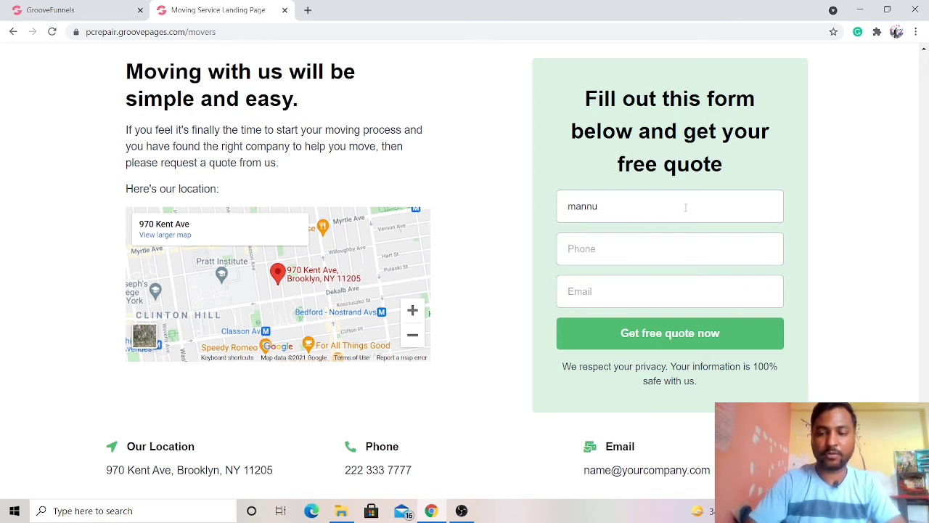
{"action": "type", "text": "1234567890"}
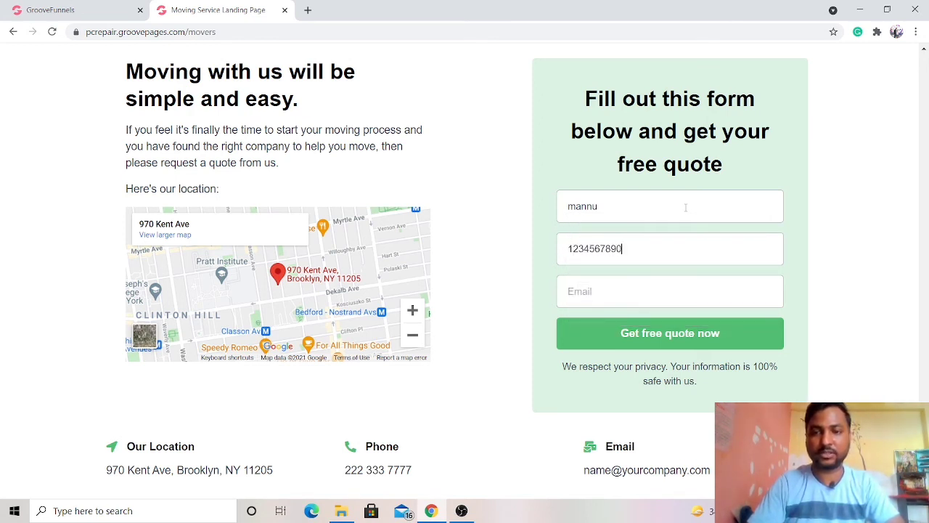
- Enter the test contact's e-mail address and submit the free-quote form
{"action": "left_click", "coordinate": [627, 289]}
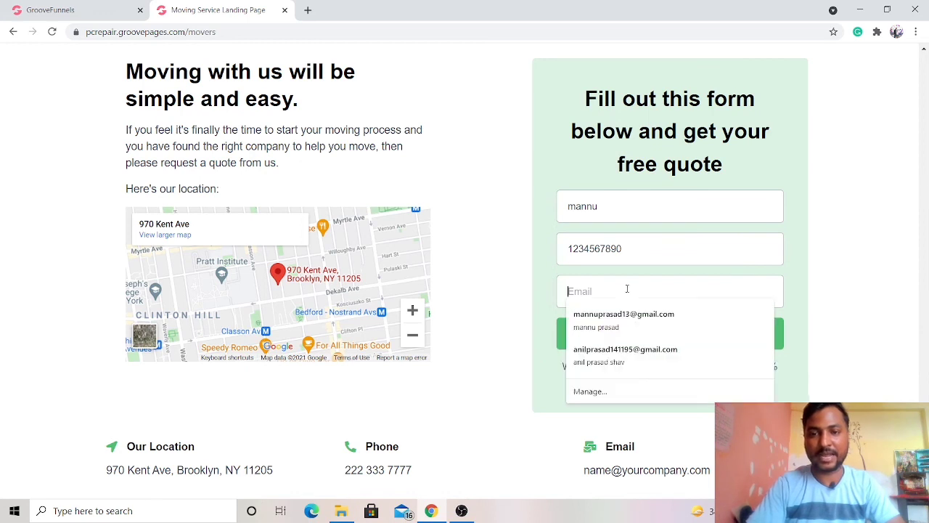
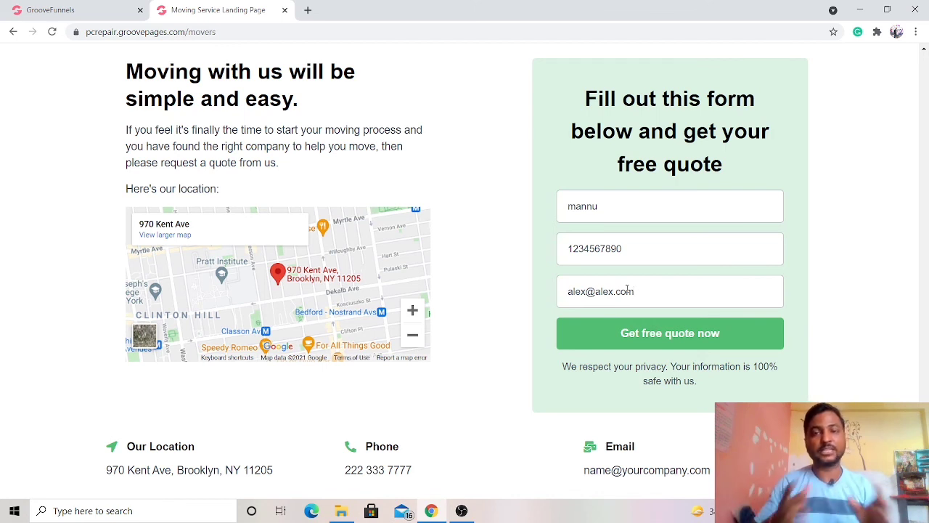
{"action": "left_click", "coordinate": [674, 340]}
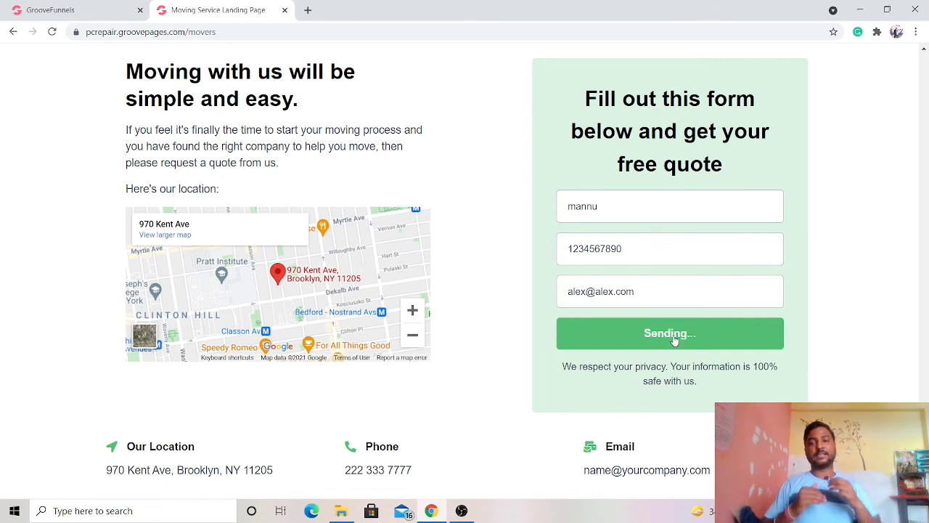